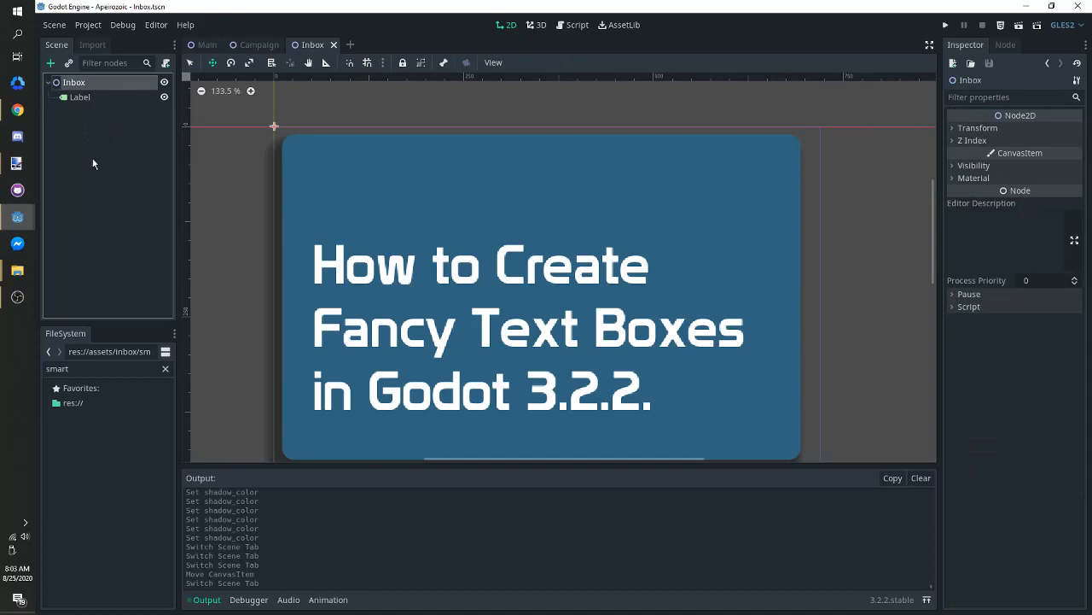
Delete the existing Label node from the Inbox scene and save the scene
left_click(79, 98)
scroll(377, 226, "down", 4)
key("Delete")
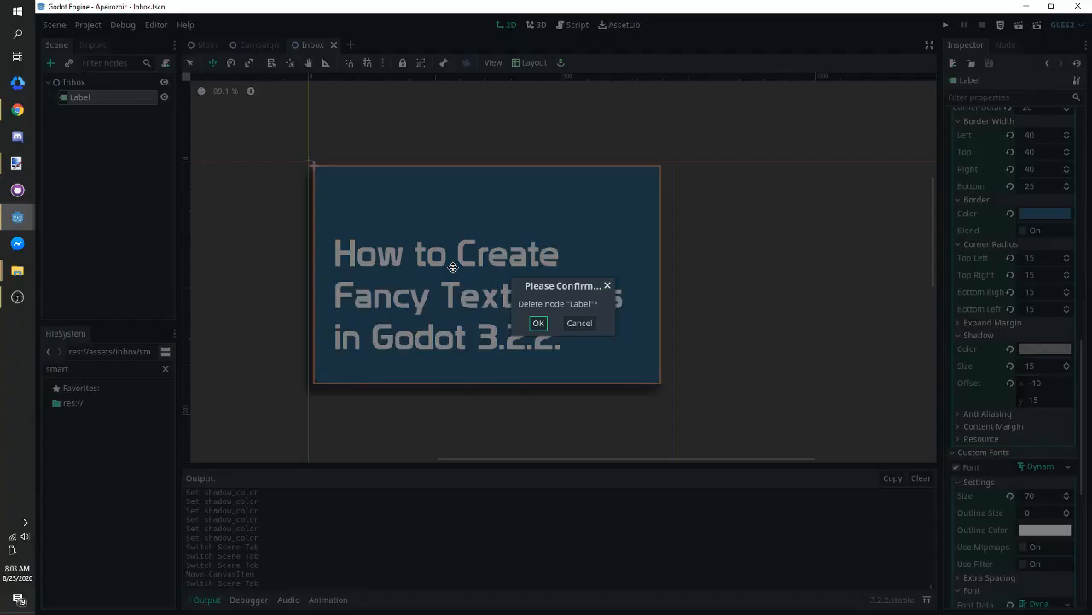
left_click(538, 323)
scroll(400, 300, "up", 3)
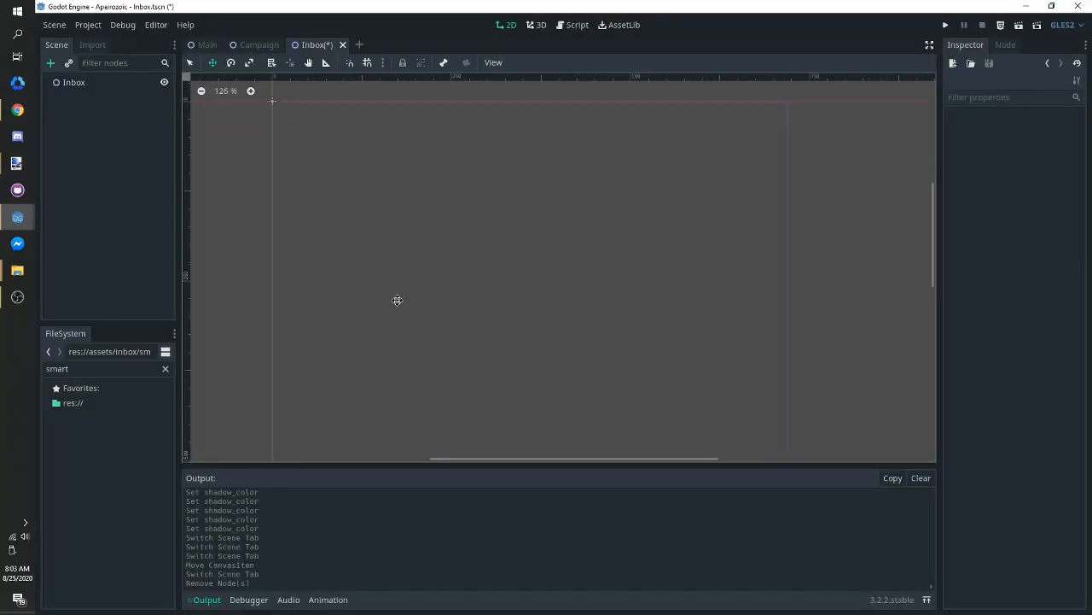
key("ctrl+s")
Add a new Label node as a child of the Inbox node
left_click(76, 88)
key("ctrl+a")
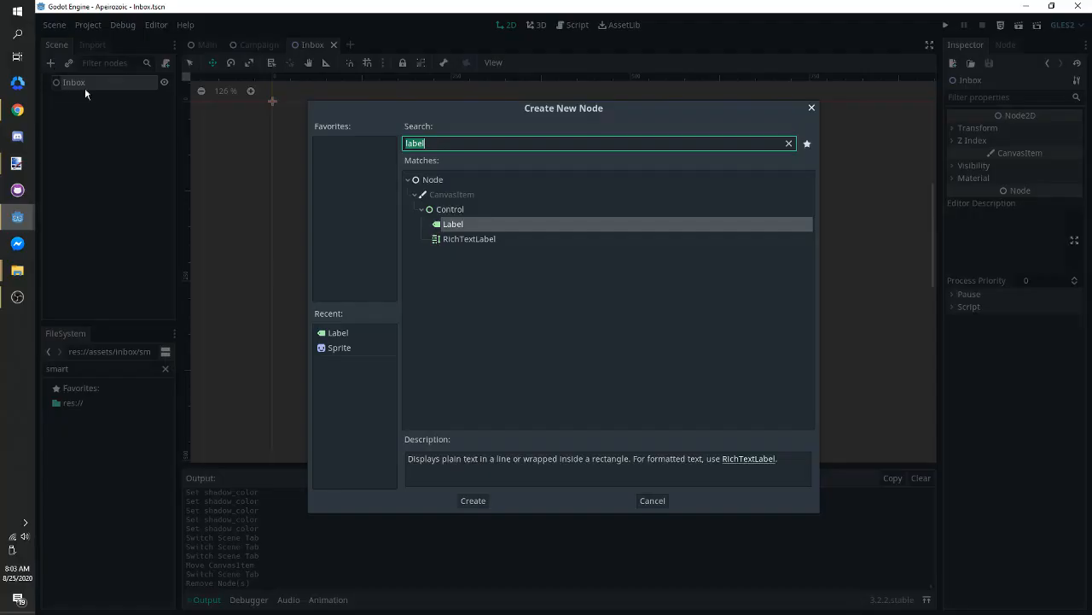
type("label")
double_click(478, 228)
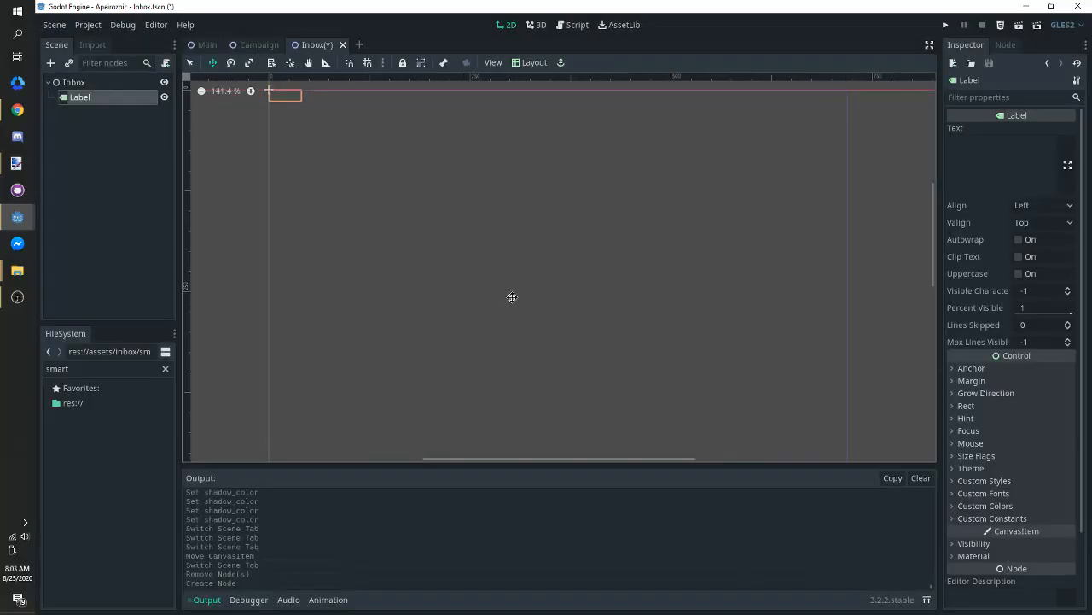
scroll(512, 295, "up", 1)
Fill the label's text with the copied Lorem Ipsum paragraph ending in "type specimen book." and save the scene
key("alt+Tab")
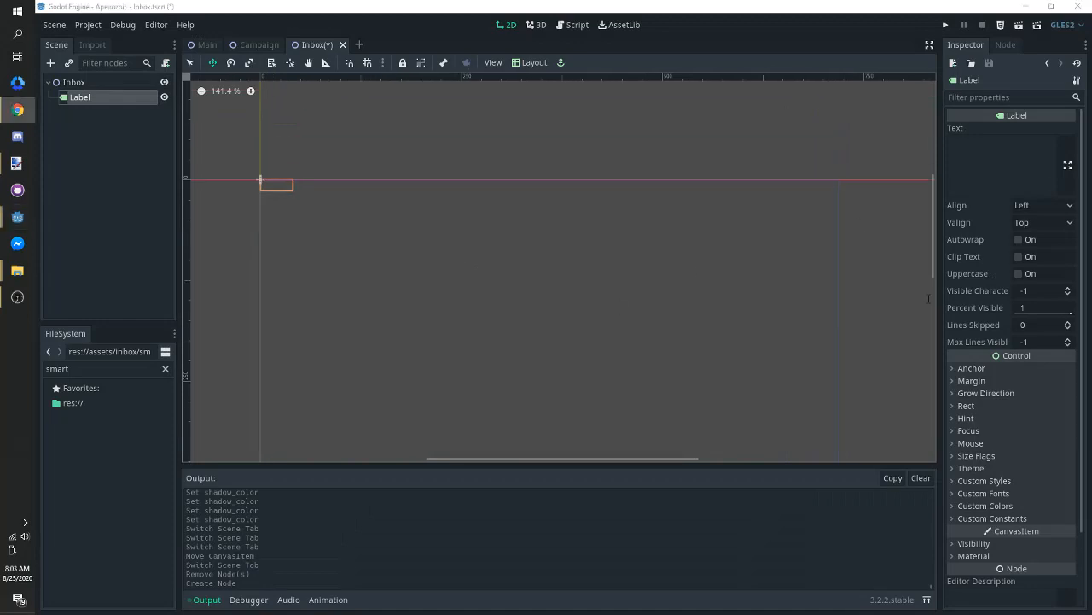
key("alt+Tab")
type("Lorem Ipsum is simply dummy text of the printing and typesetting industry. Lorem Ipsum has been the industry's standard dummy text ever since the 1500s, when an unknown printer took a galley of type and scrambled it to make a type specimen book.")
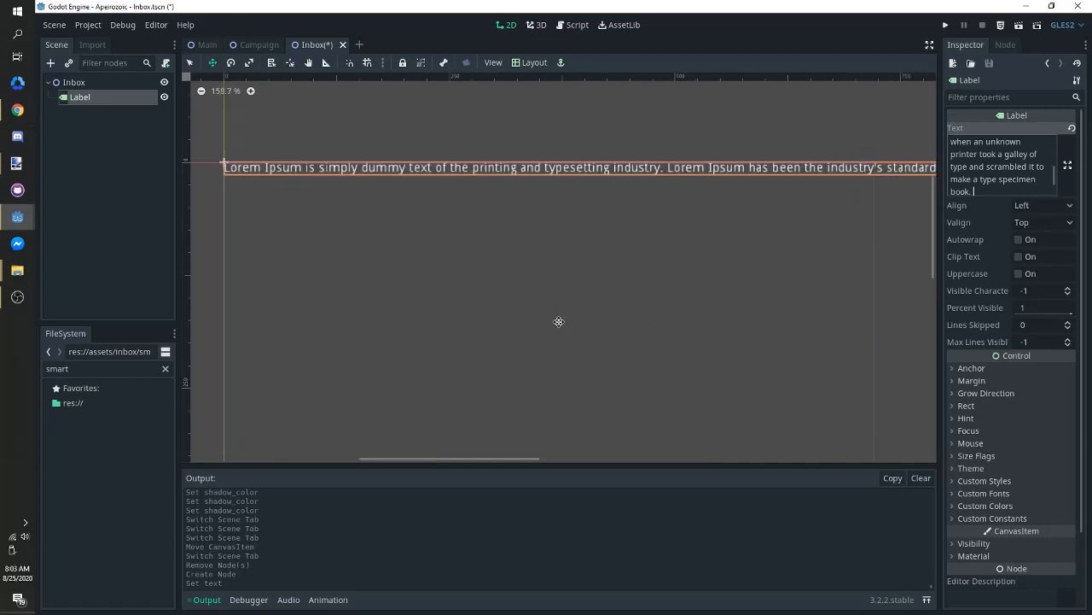
key("ctrl+s")
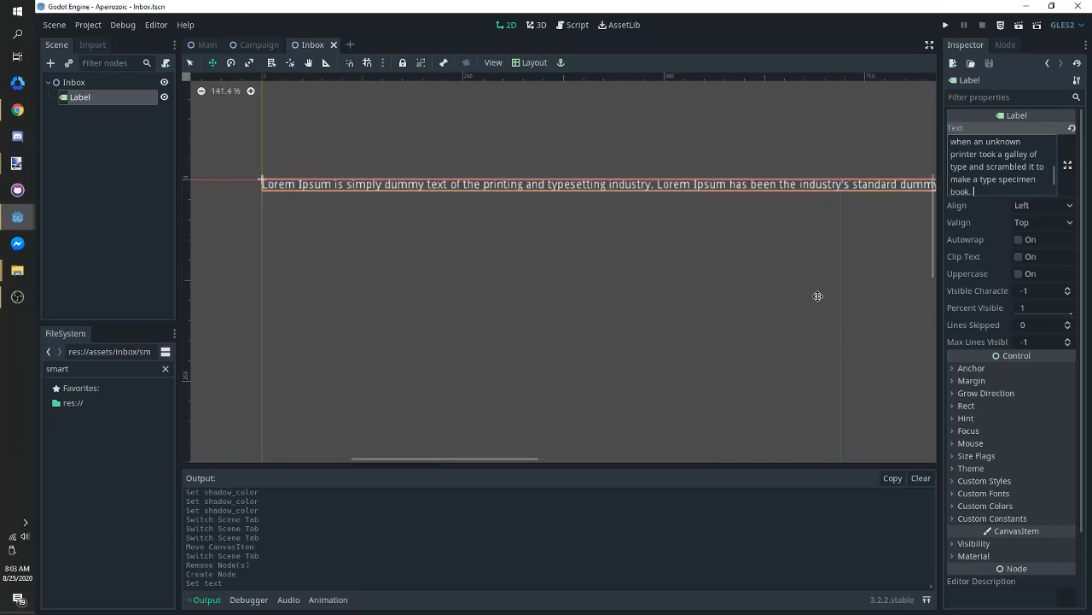
Turn on Autowrap for the label, keeping the vertical alignment at Top, and save the scene
left_click(1049, 222)
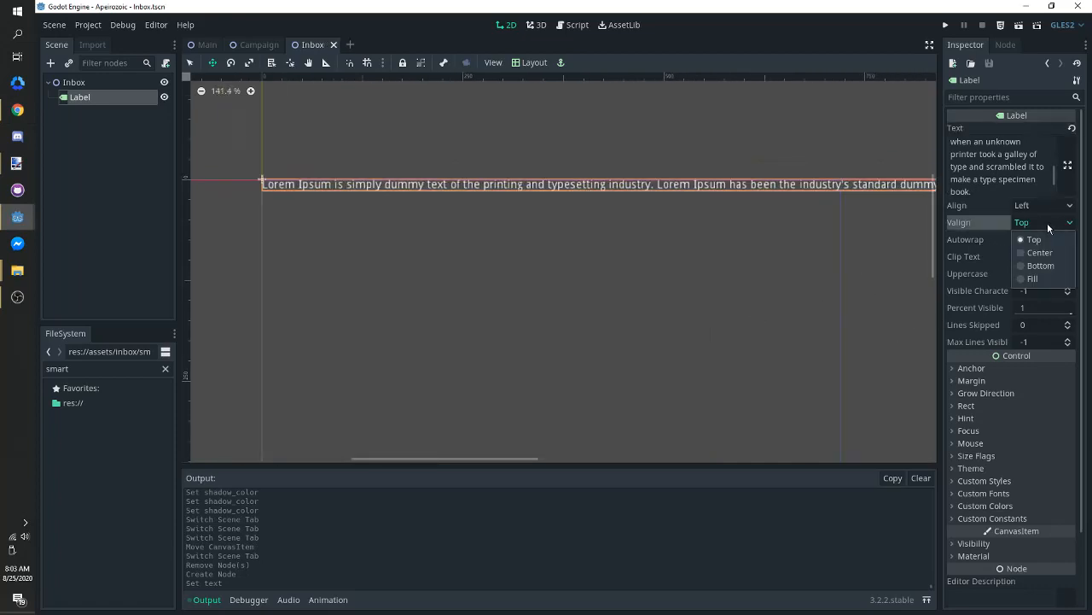
left_click(1049, 223)
left_click(1025, 242)
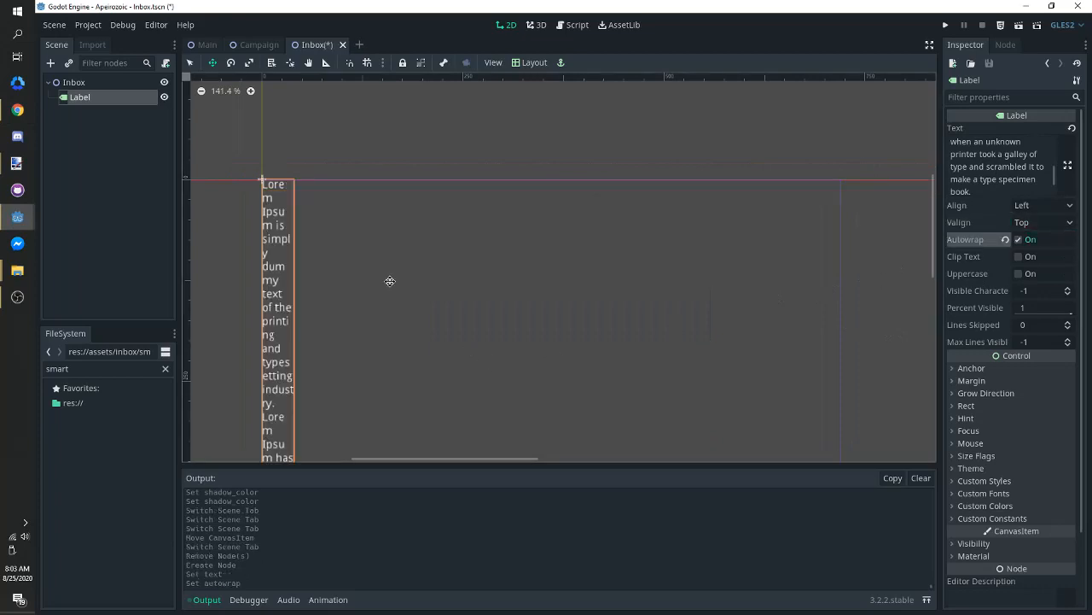
key("ctrl+s")
Resize the label into a wide, short box that fits the paragraph in four lines and save the scene
middle_click_drag(356, 295, 457, 240)
scroll(411, 344, "up", 2)
middle_click_drag(412, 345, 389, 124)
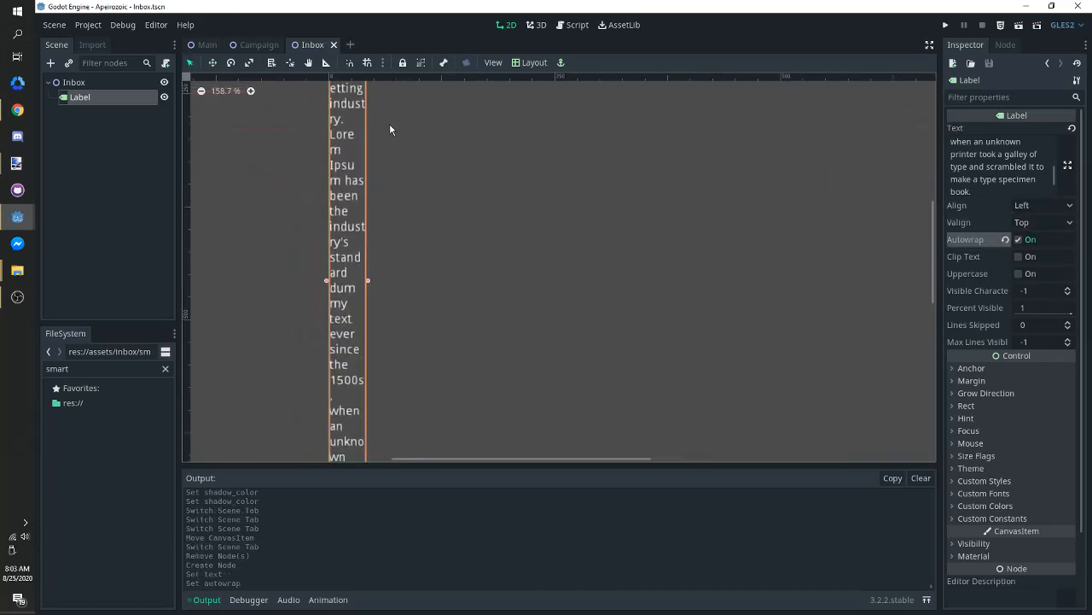
left_click_drag(364, 293, 646, 294)
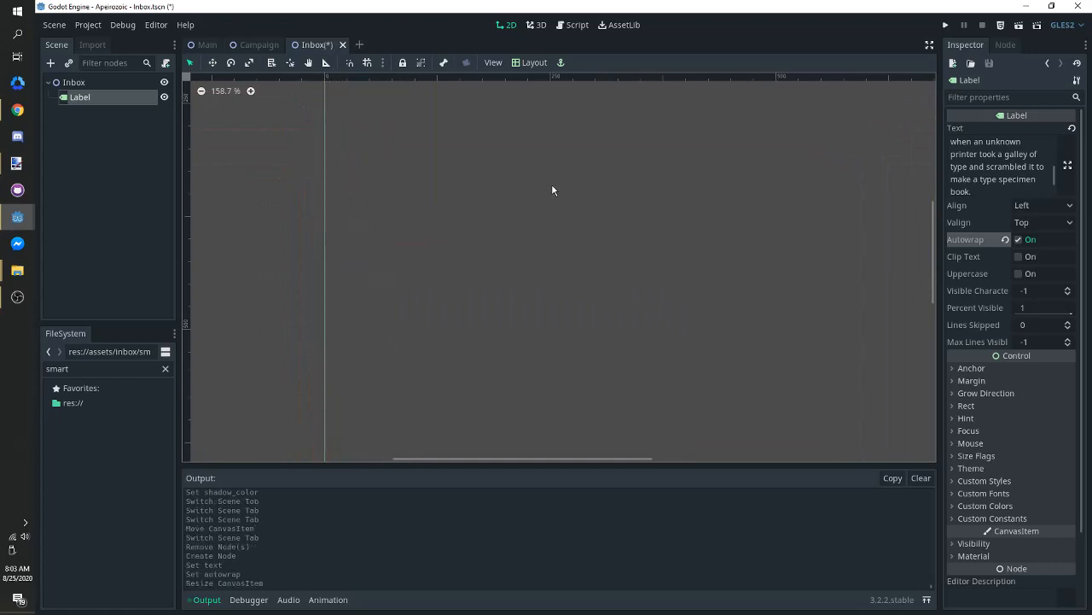
middle_click_drag(552, 184, 533, 282)
scroll(534, 282, "up", 1)
left_click_drag(635, 265, 722, 315)
scroll(717, 350, "down", 10)
scroll(590, 275, "down", 1)
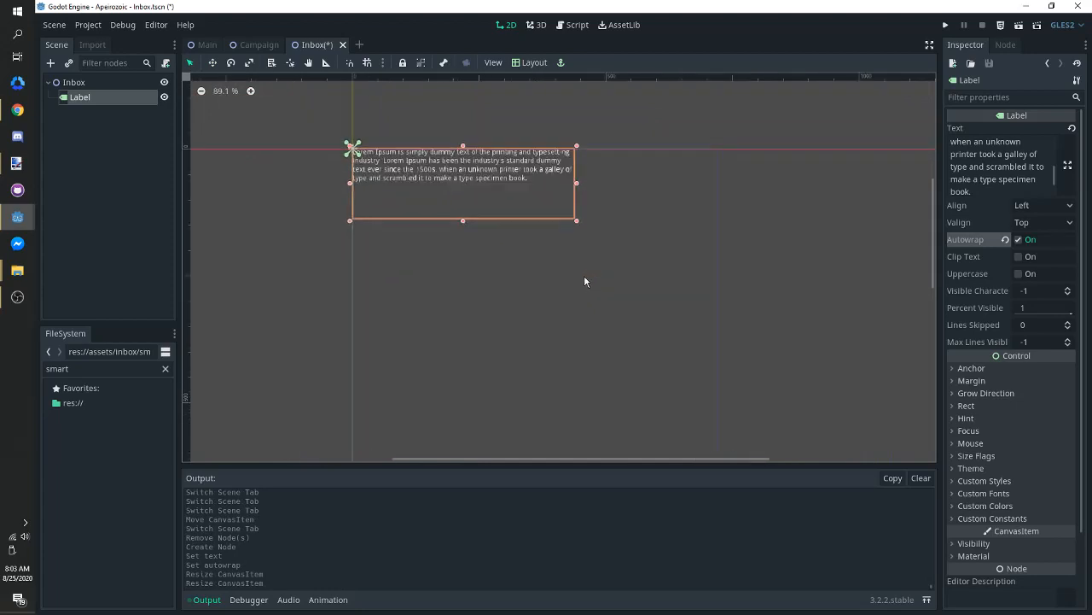
scroll(584, 275, "up", 1)
key("ctrl+s")
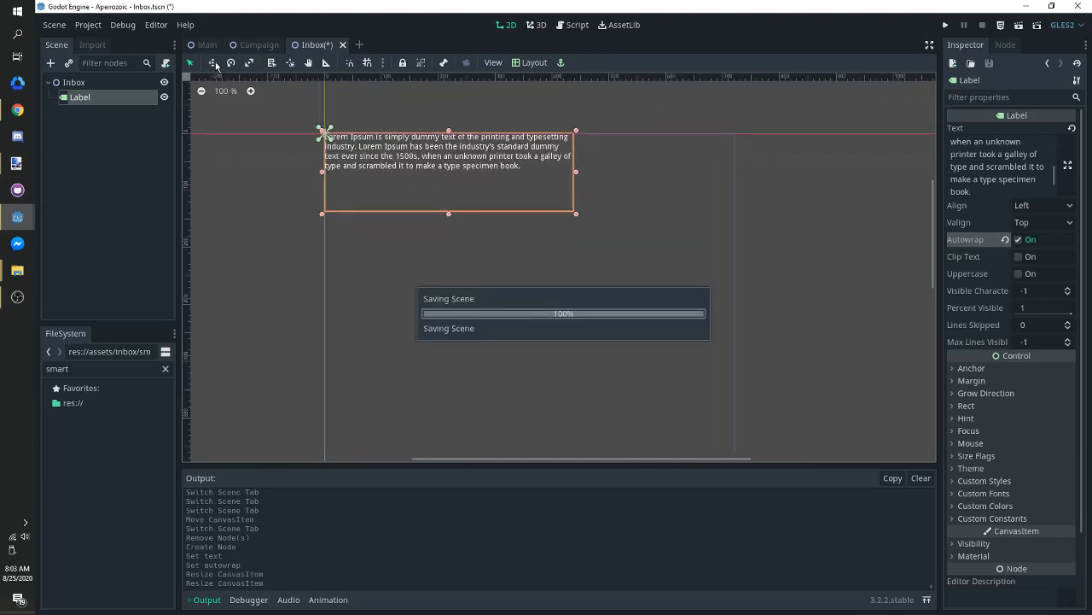
Move the label diagonally down and away from the scene origin to inside the viewport frame, and save the scene
left_click(213, 63)
scroll(364, 223, "up", 3)
left_click_drag(499, 192, 578, 303)
key("ctrl+s")
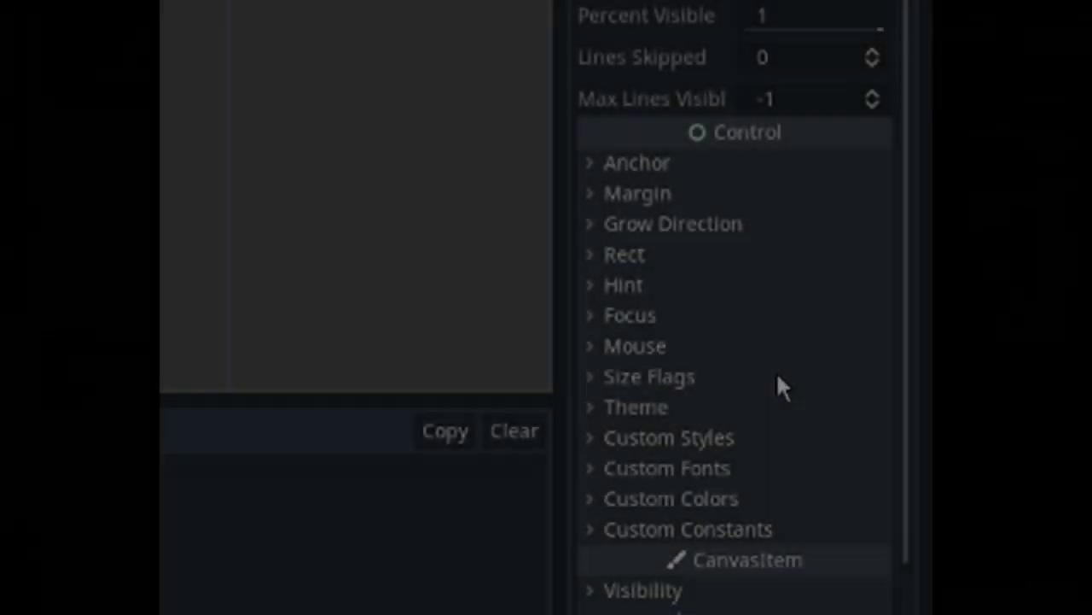
Assign a new DynamicFont as the label's custom font
scroll(1029, 458, "down", 2)
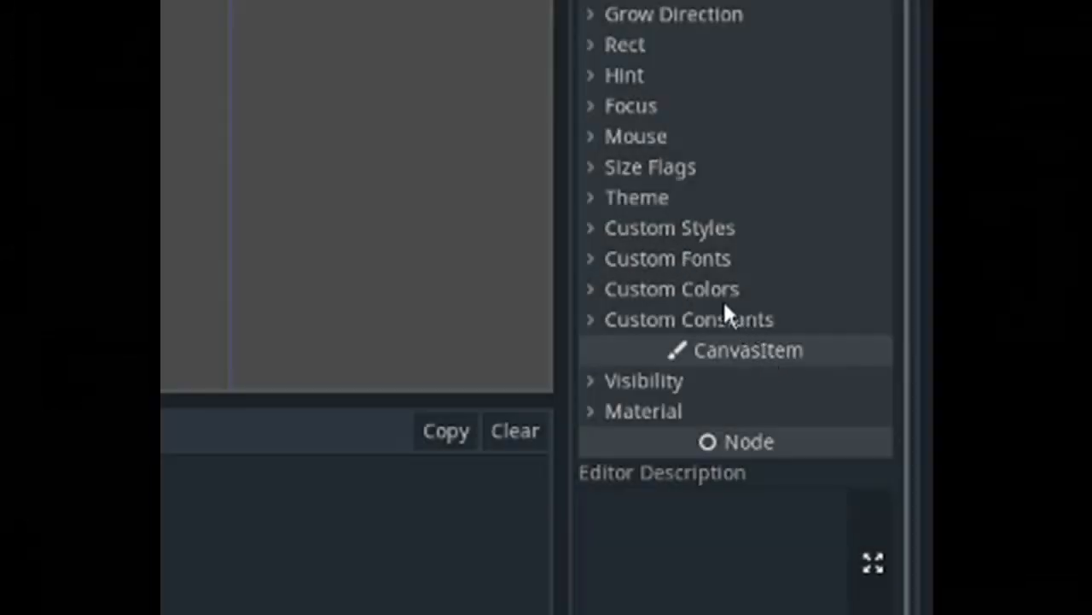
left_click(686, 263)
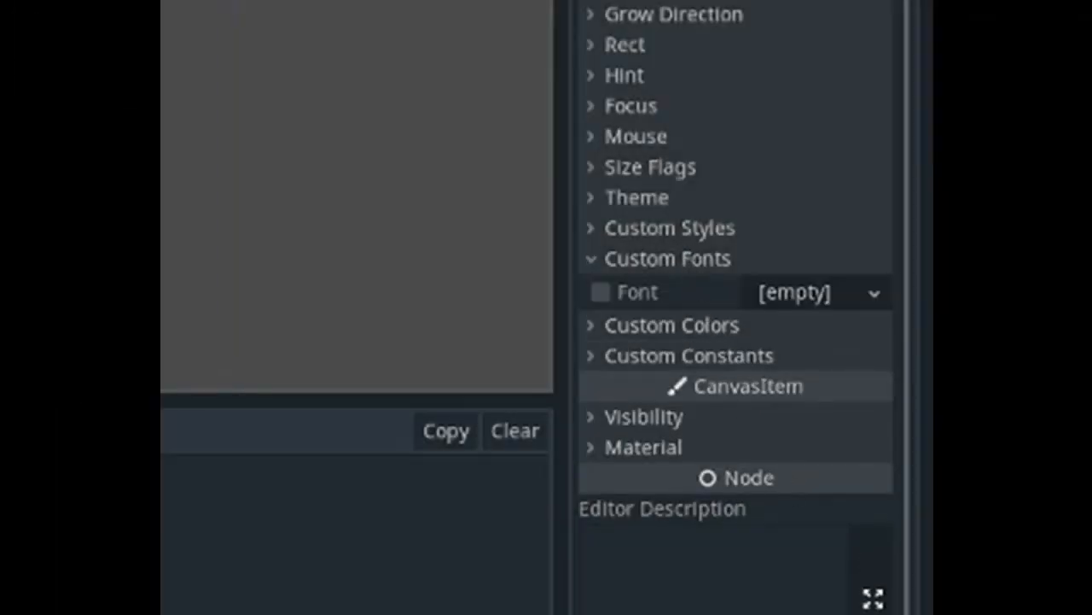
left_click(802, 294)
left_click(810, 364)
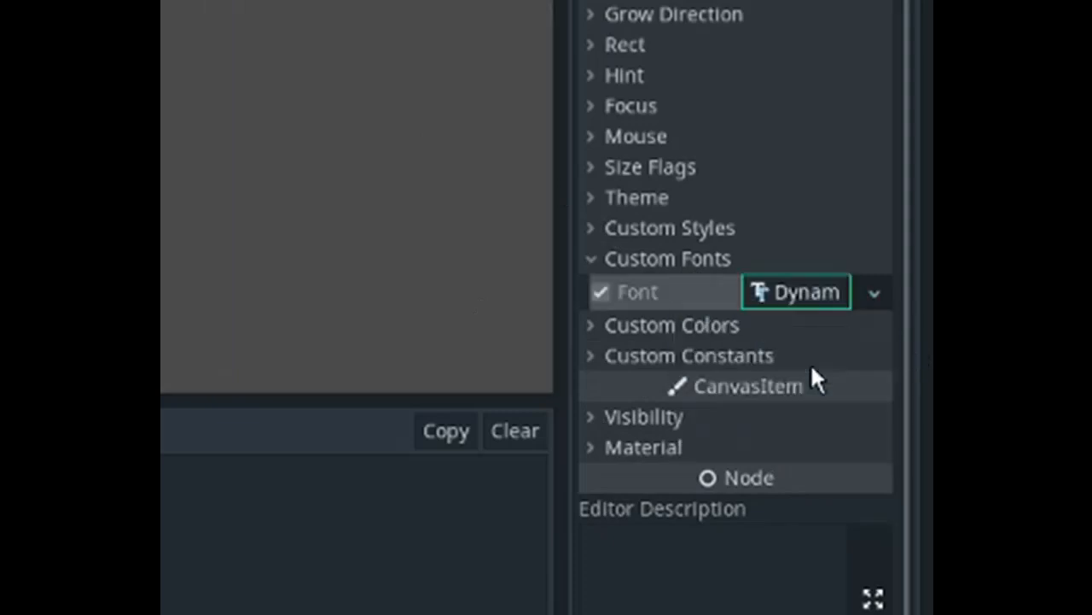
Create new DynamicFontData for the label's custom font and show its properties
left_click(808, 291)
scroll(650, 297, "down", 3)
left_click(639, 240)
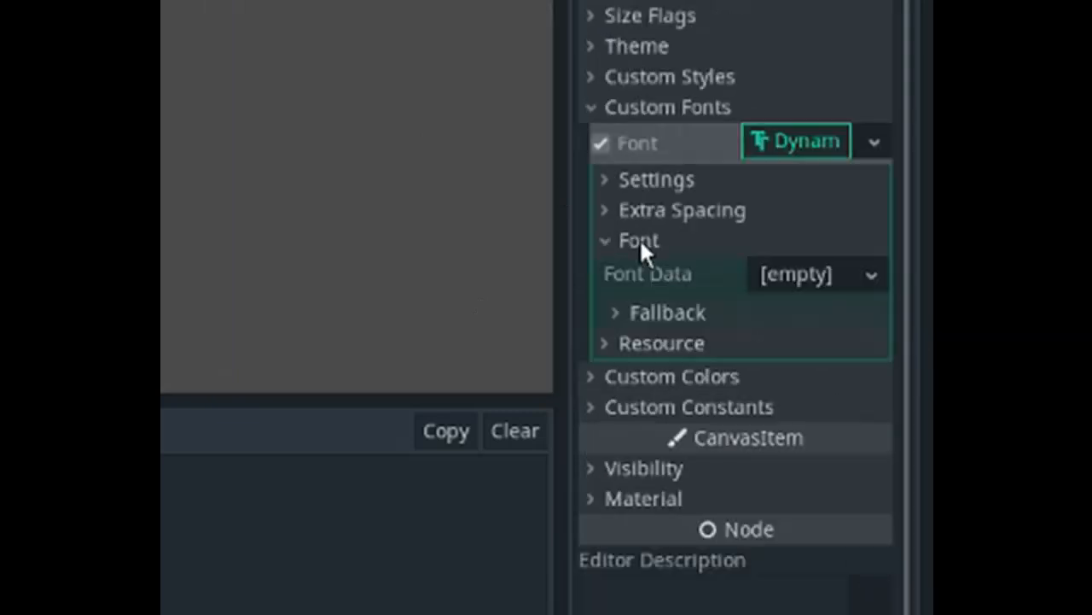
left_click(850, 279)
left_click(829, 313)
left_click(815, 277)
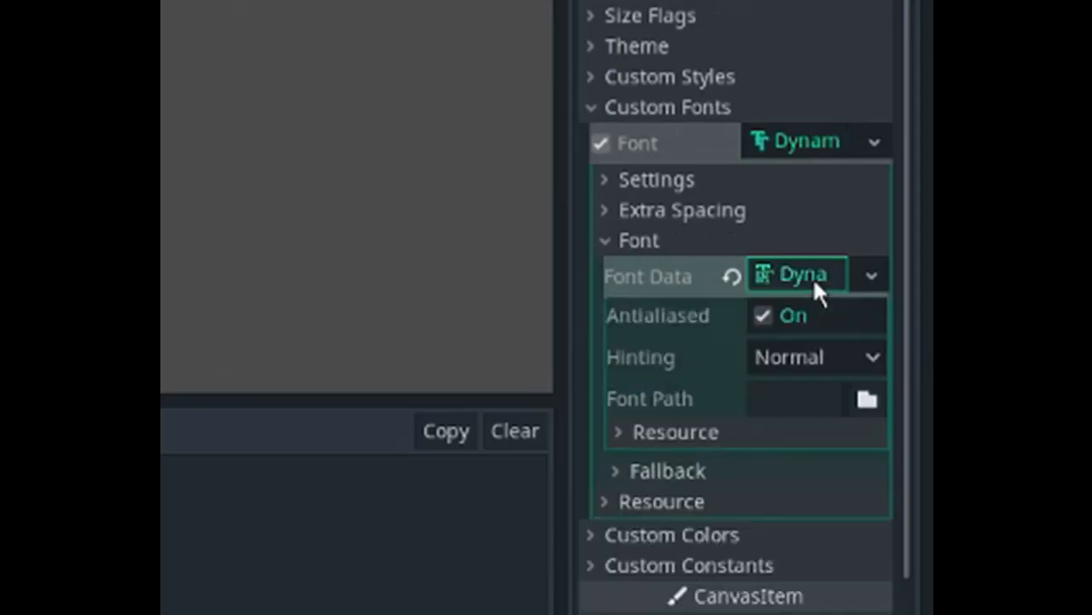
Load Prototype.ttf from res://assets/fonts as the font data's font path
left_click(865, 400)
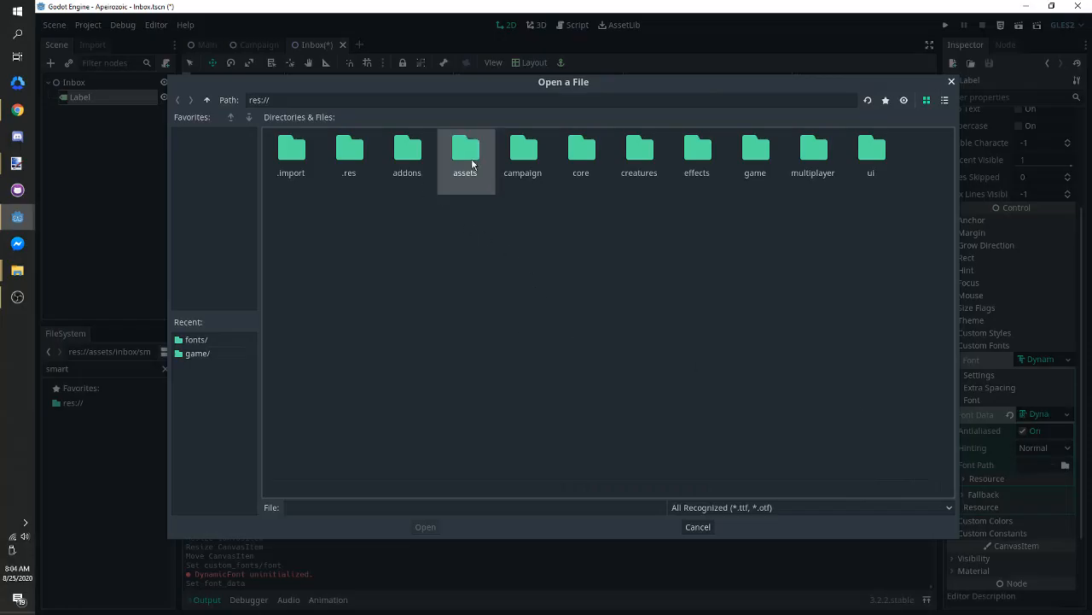
double_click(470, 163)
double_click(853, 174)
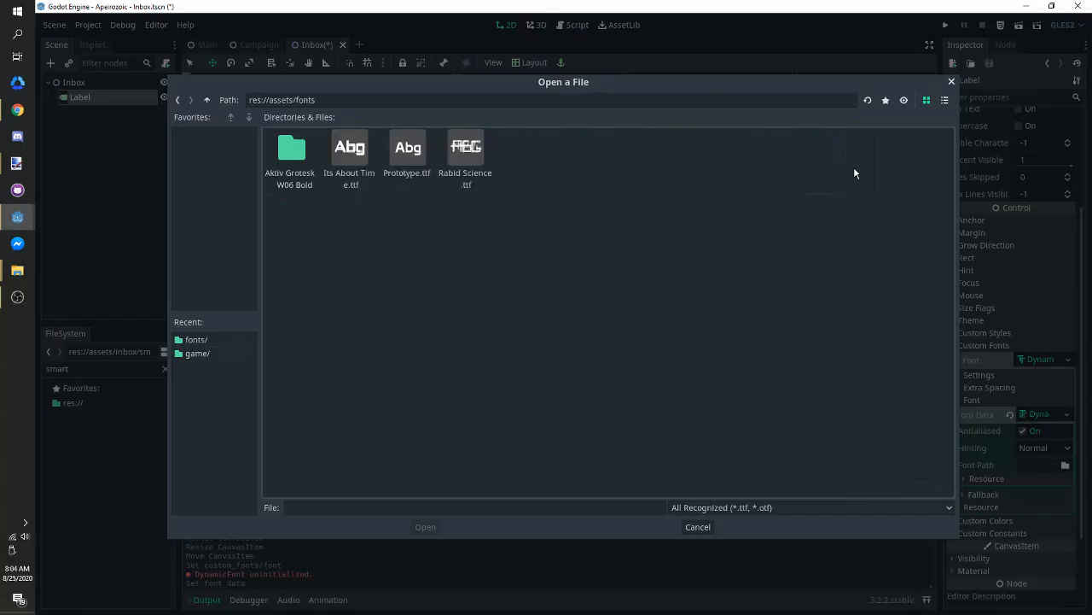
double_click(401, 150)
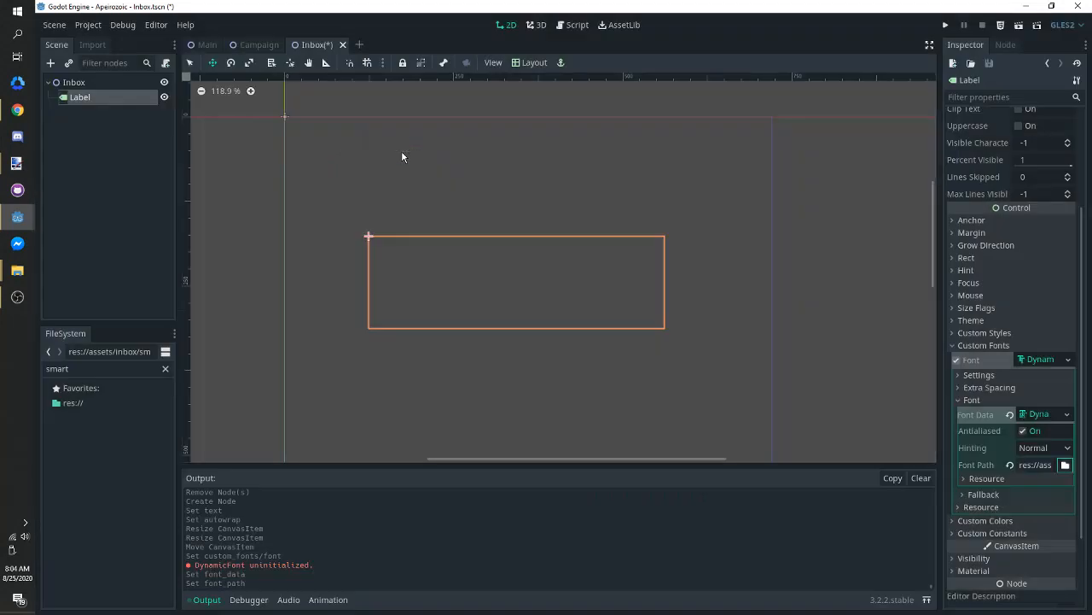
Increase the custom font's size to 30
left_click(996, 376)
left_click(1068, 386)
left_click(1067, 386)
left_click(1068, 386)
left_click(1067, 386)
left_click(1068, 385)
left_click(1068, 386)
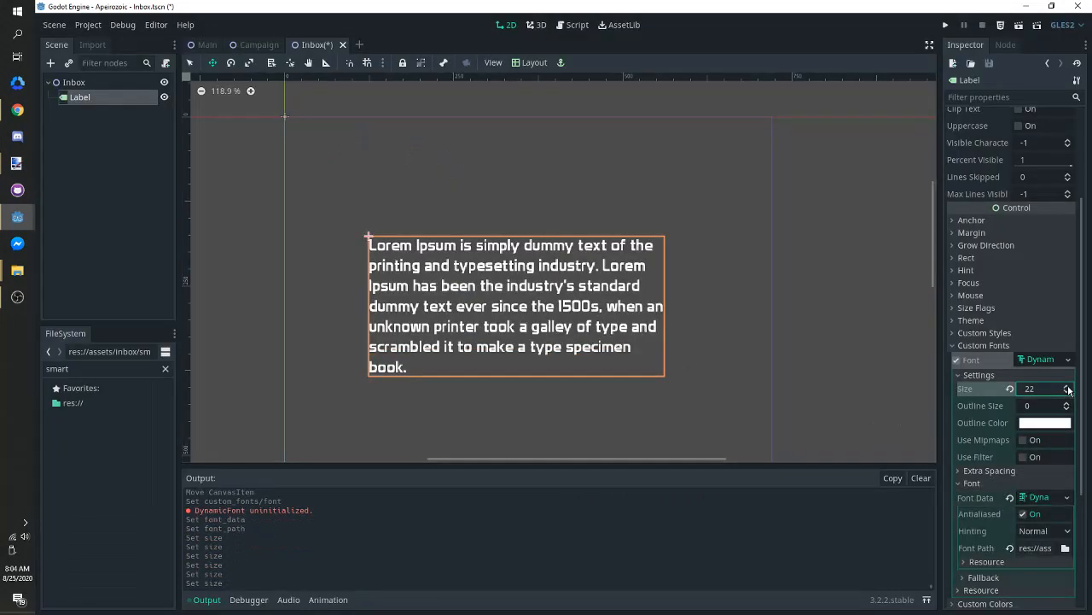
left_click(1067, 386)
left_click(1068, 386)
left_click(1068, 386)
left_click(1068, 386)
left_click(1068, 385)
left_click(1067, 386)
double_click(1068, 385)
Widen the label on both sides and extend its lower edge to leave space below the text, and save the scene
scroll(580, 351, "down", 7)
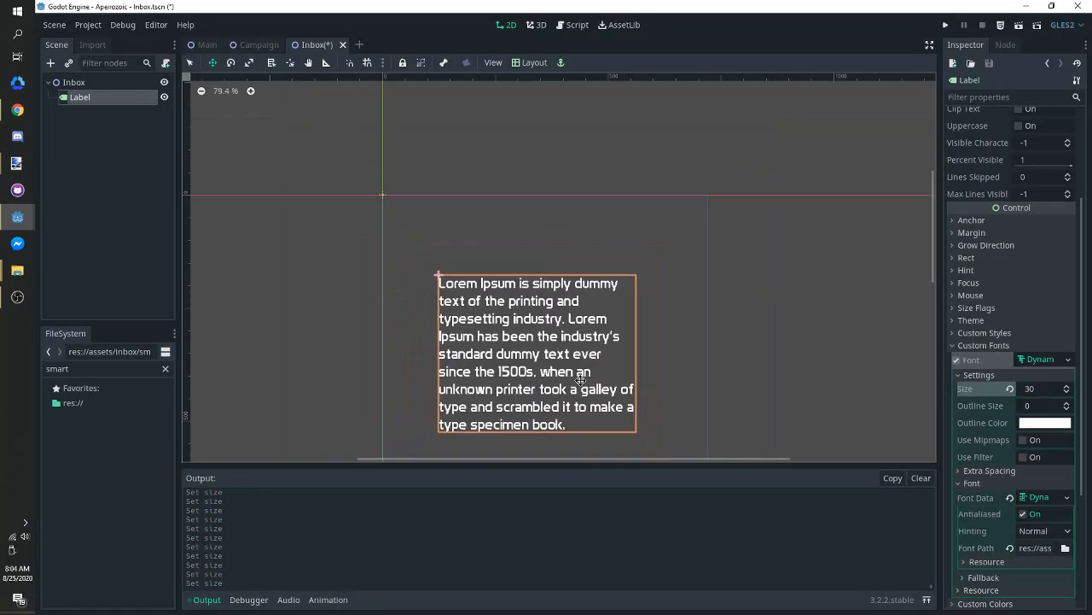
scroll(580, 381, "down", 4)
left_click(189, 63)
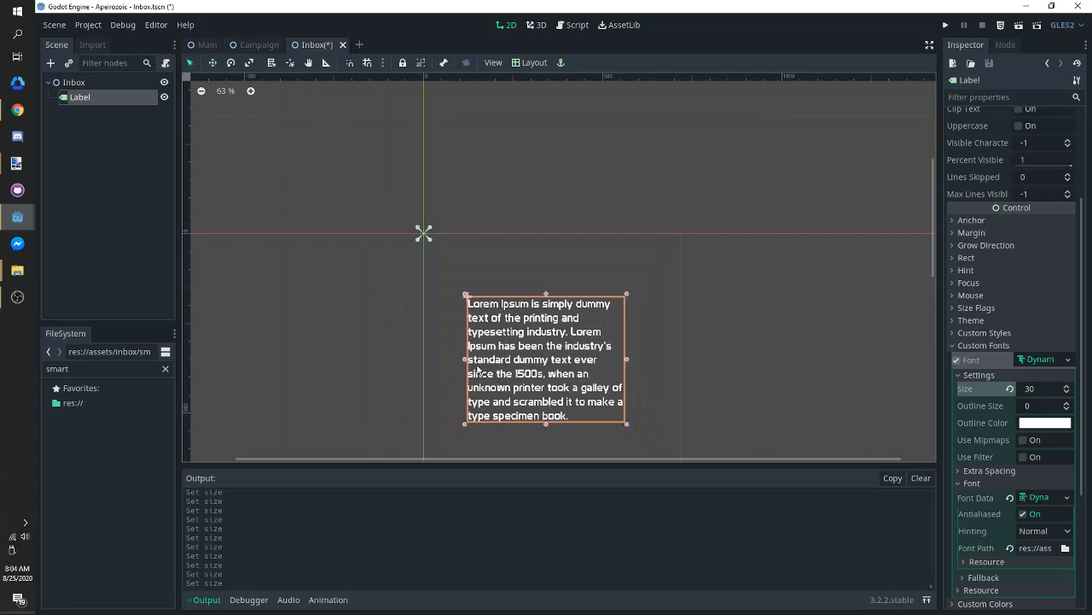
left_click_drag(465, 359, 437, 359)
left_click_drag(628, 347, 672, 346)
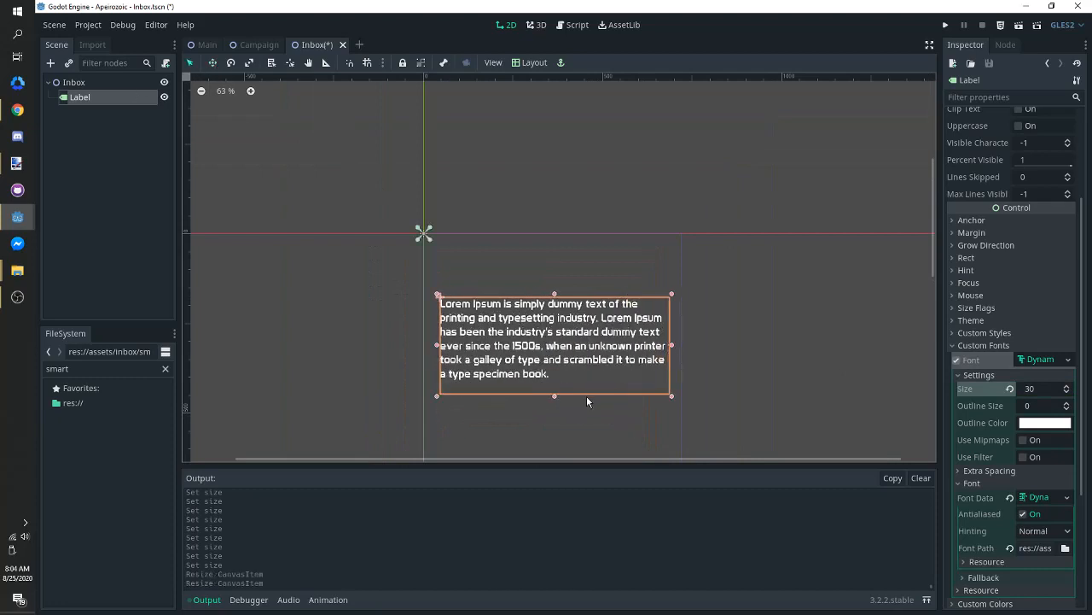
left_click_drag(554, 399, 555, 415)
left_click(671, 350)
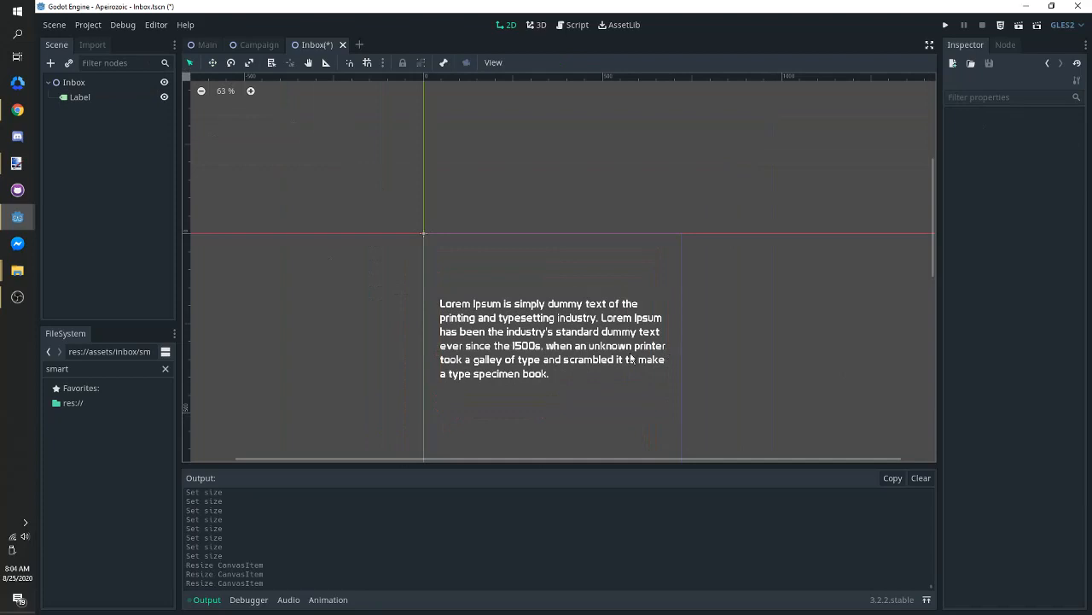
left_click(654, 348)
left_click_drag(674, 357, 669, 357)
key("ctrl+s")
scroll(603, 373, "up", 4)
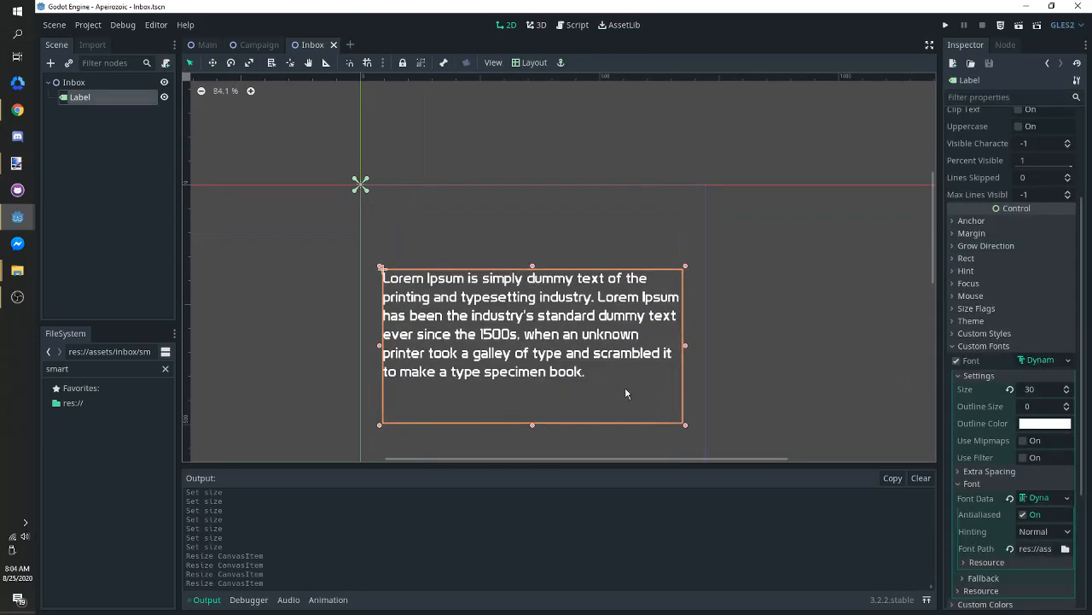
Assign a new StyleBoxFlat as the label's Normal custom style
left_click(984, 333)
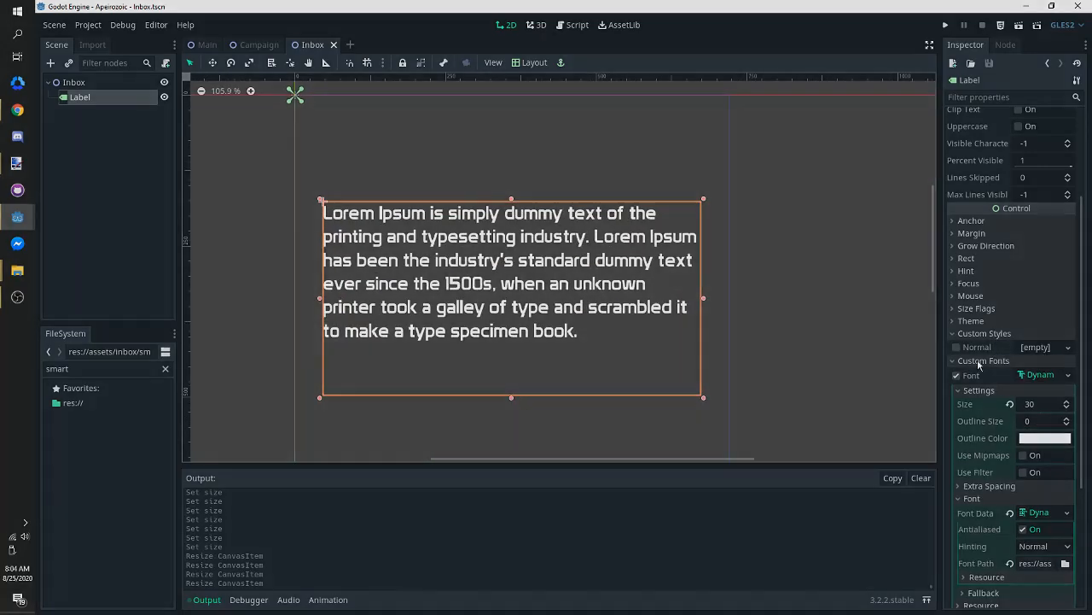
left_click(1046, 348)
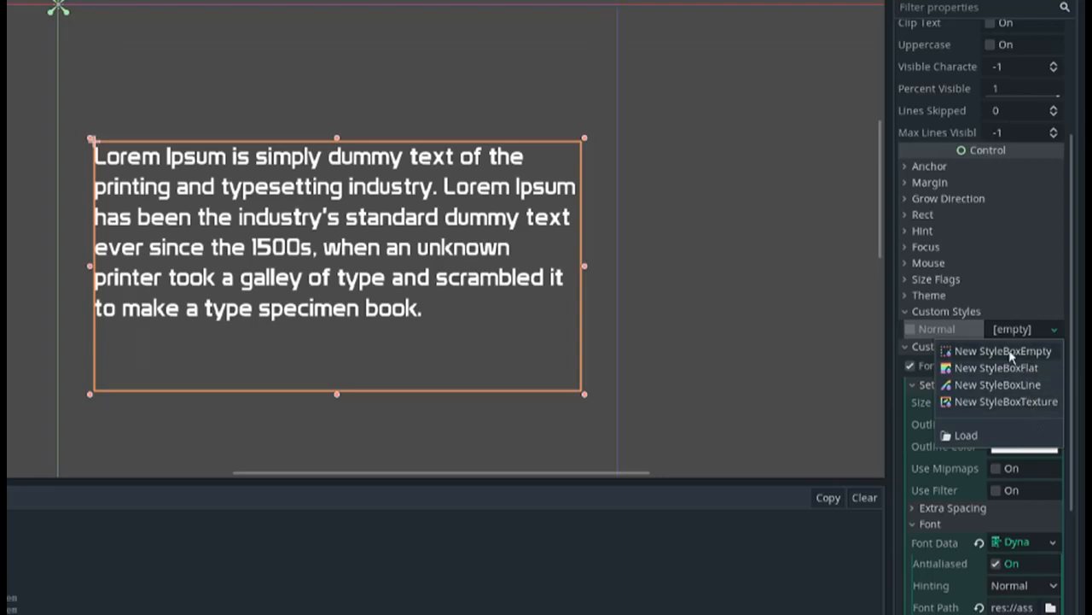
left_click(996, 367)
scroll(418, 255, "up", 1)
middle_click_drag(411, 292, 452, 238)
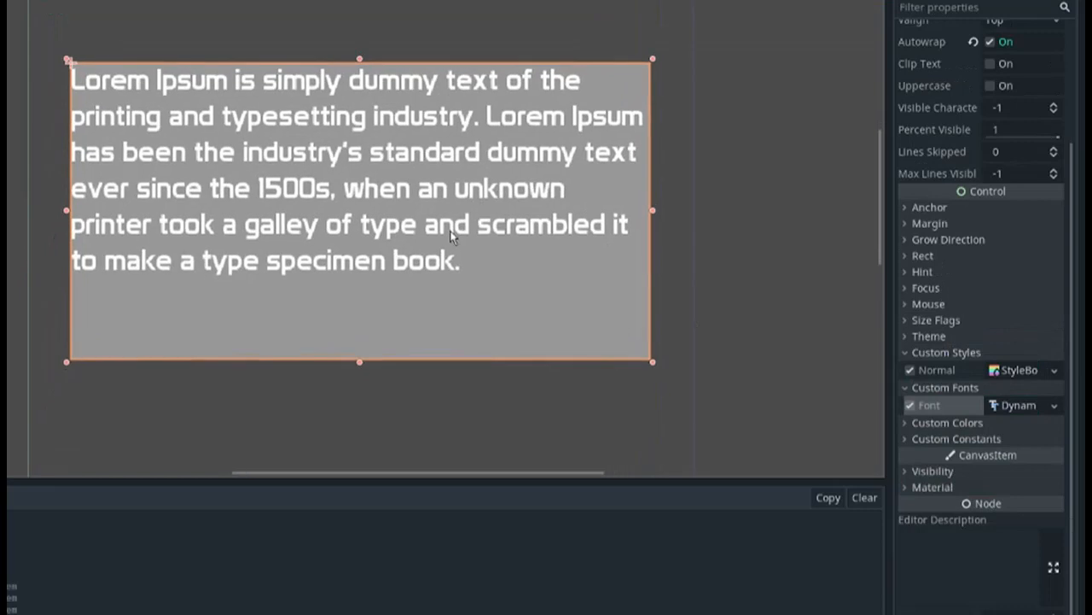
Widen the property area and set the label's StyleBoxFlat background colour to the blue 18728d
left_click(1020, 370)
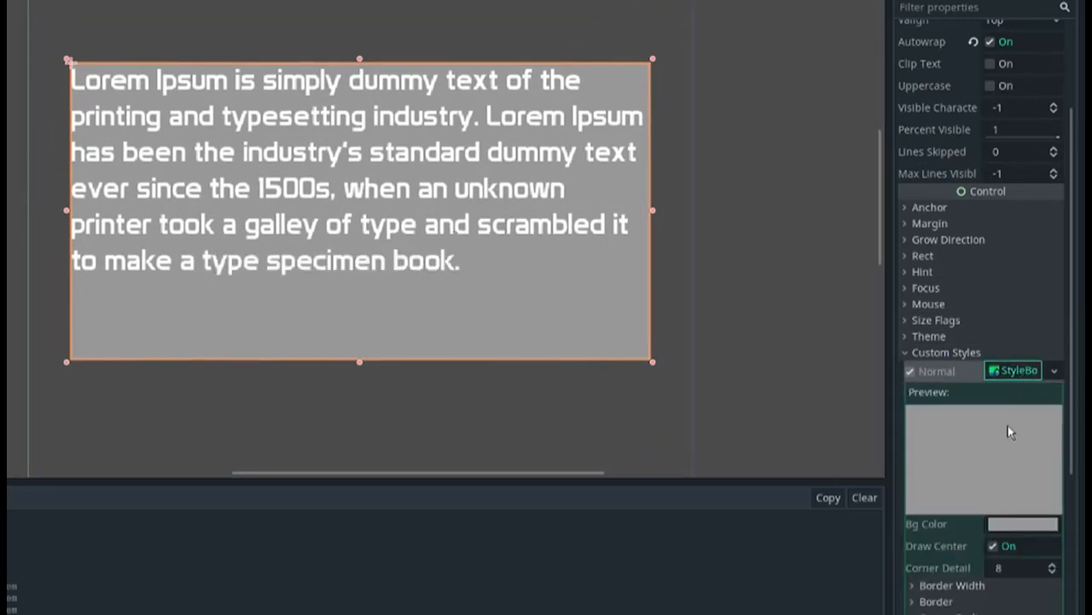
left_click_drag(890, 356, 695, 356)
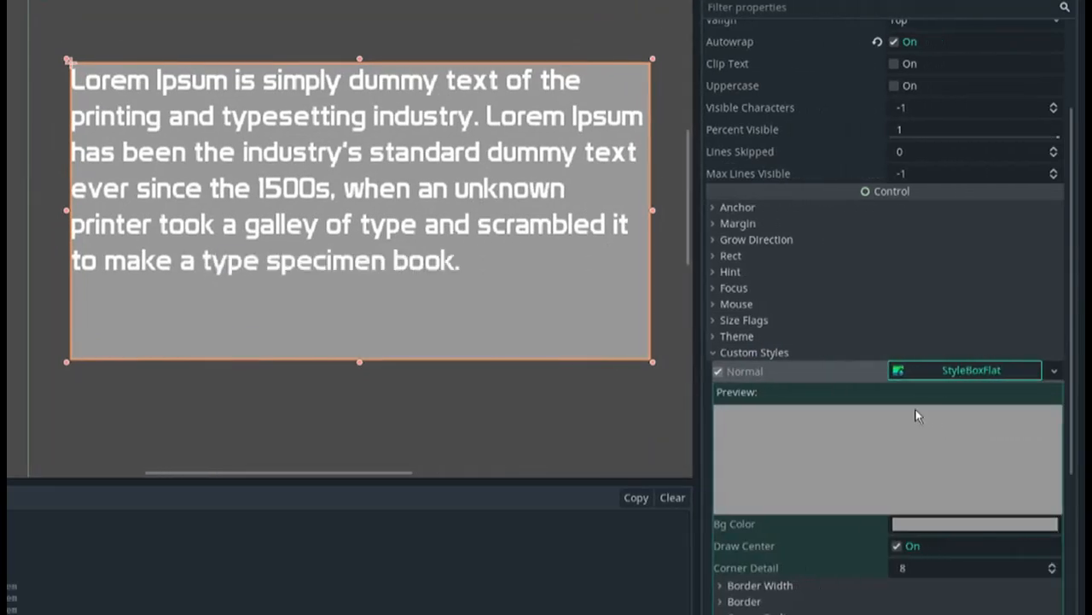
scroll(913, 457, "down", 2)
left_click(945, 445)
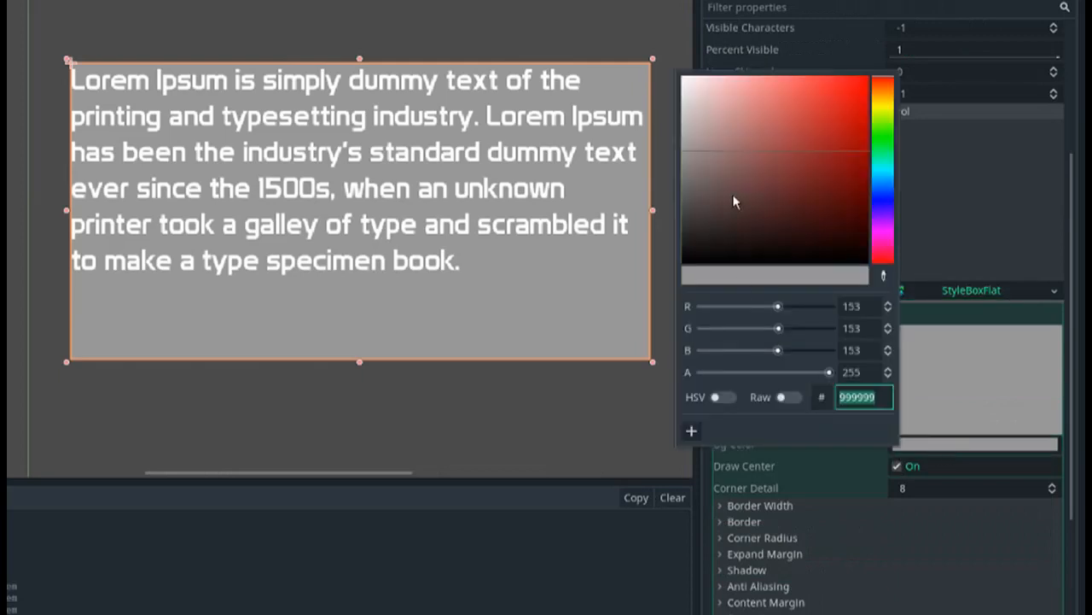
left_click_drag(733, 202, 890, 176)
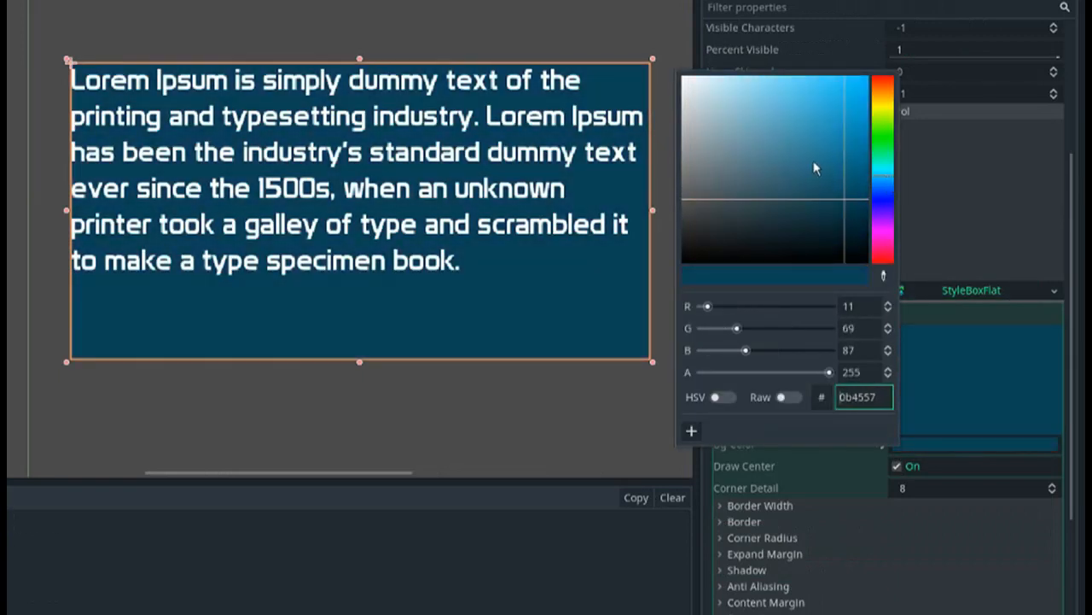
left_click_drag(815, 168, 842, 166)
left_click(928, 553)
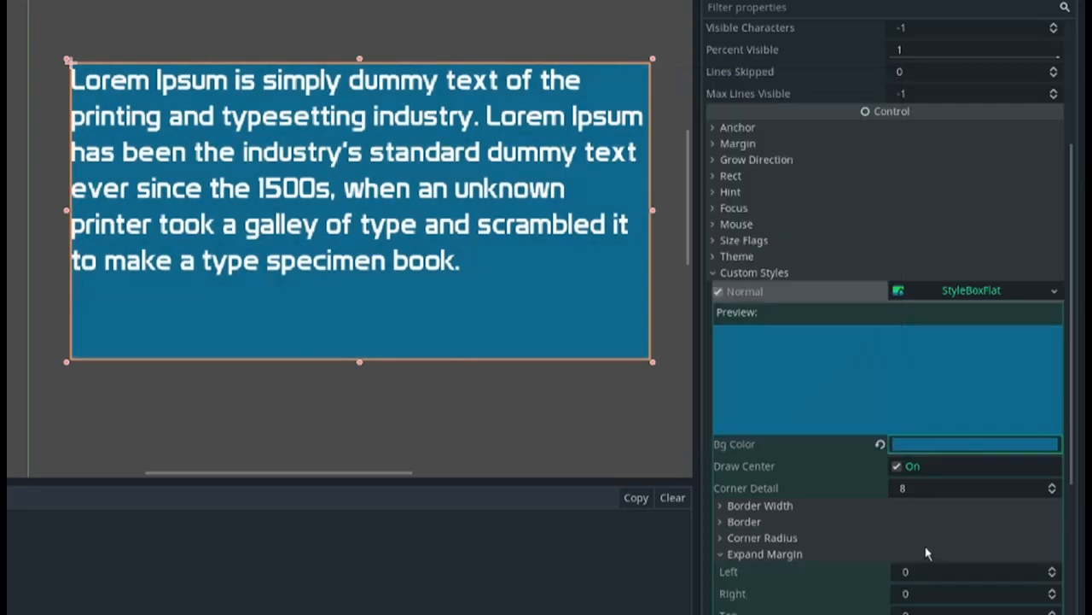
Copy the background colour's hex code and set the style's border colour to the same blue, 18728d
left_click(940, 441)
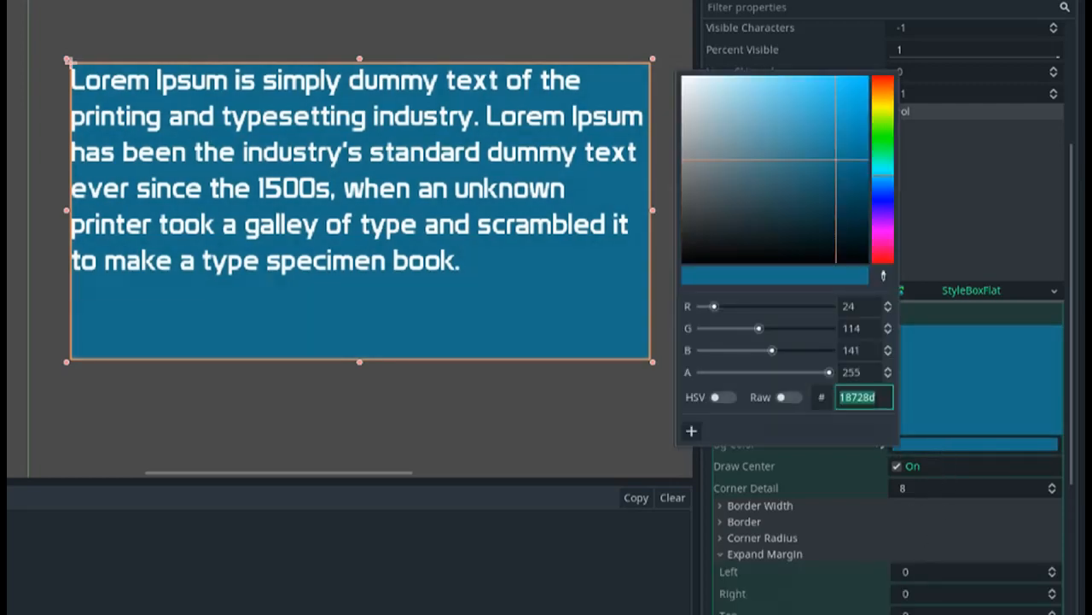
left_click(852, 475)
scroll(849, 465, "down", 3)
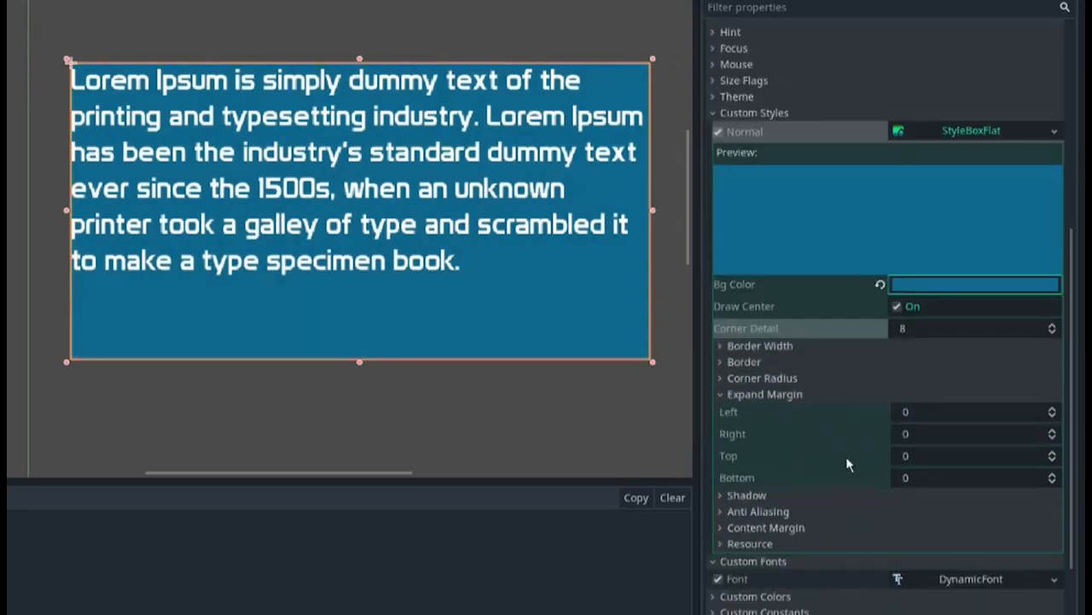
left_click(765, 365)
left_click(982, 382)
left_click(864, 333)
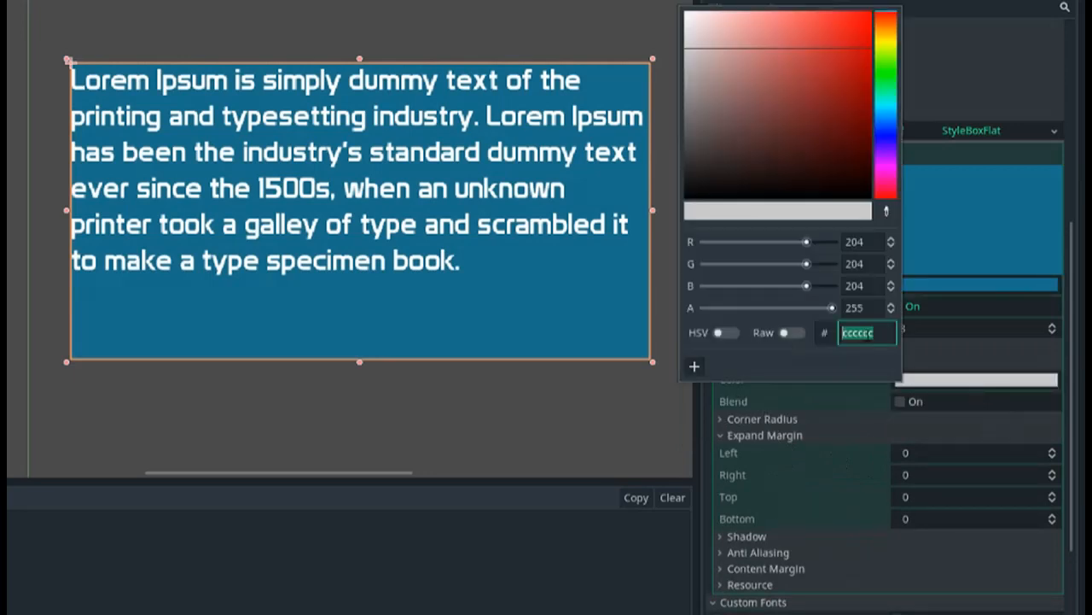
type("18728d")
left_click(867, 412)
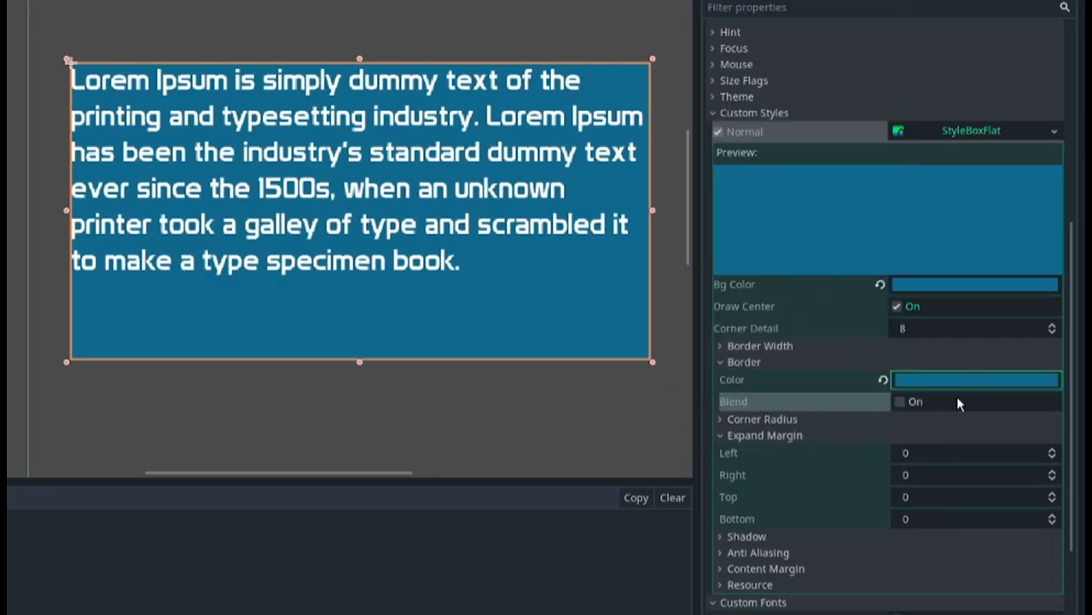
Set the style's left, top, right and bottom border widths to 30
left_click(760, 345)
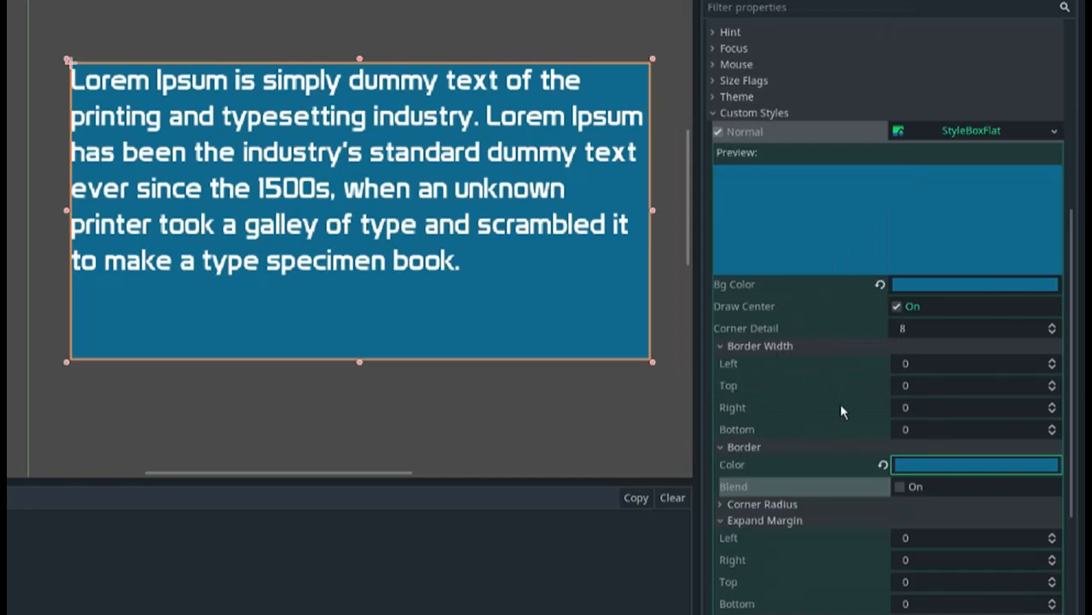
left_click(931, 364)
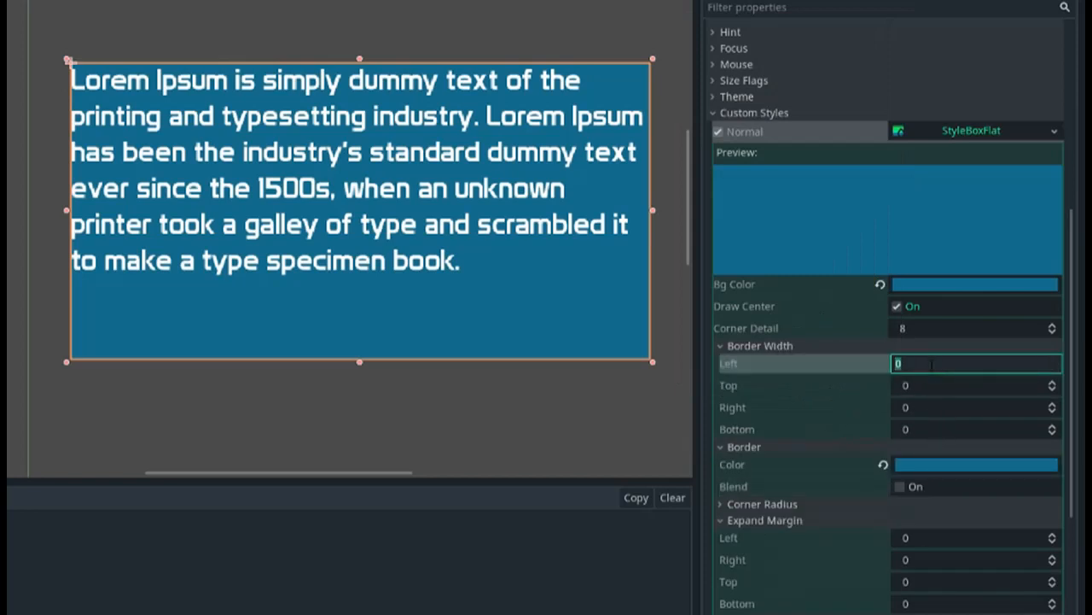
type("30")
key("Return")
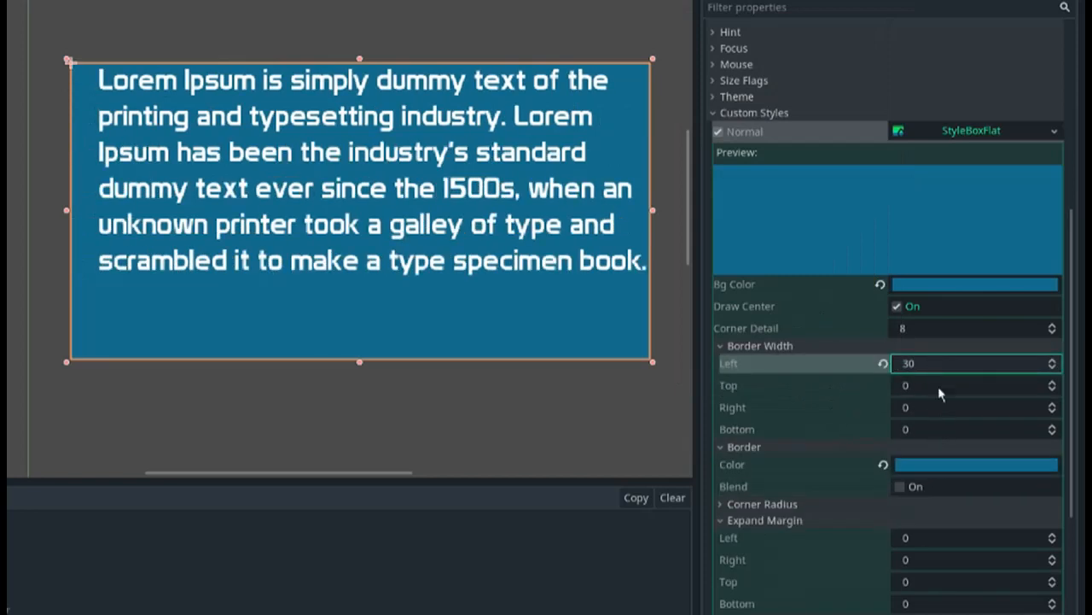
left_click(937, 385)
type("30")
key("Return")
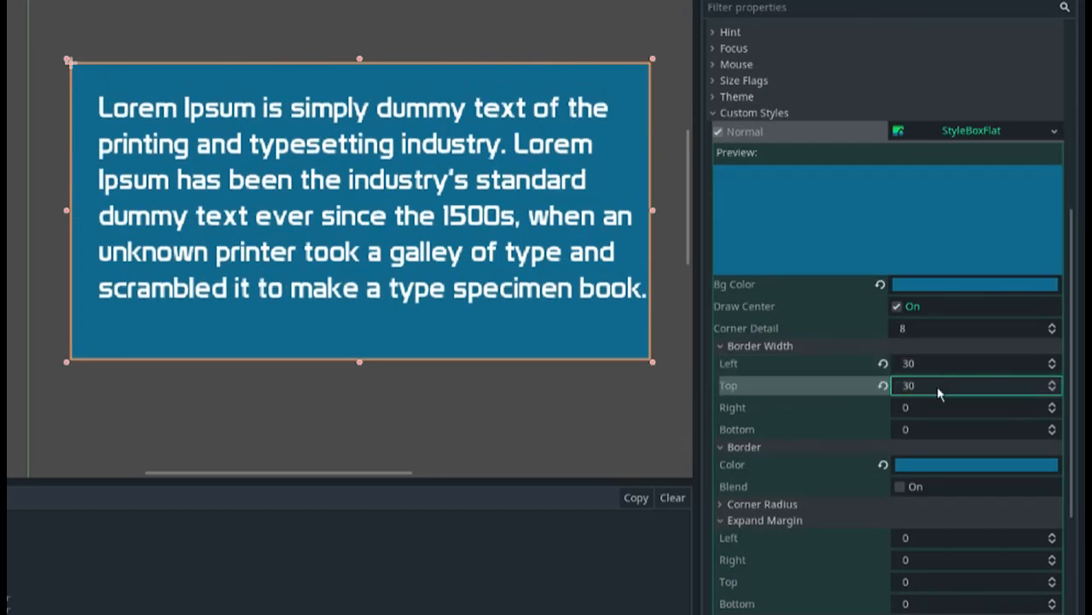
left_click(938, 408)
type("30")
key("Return")
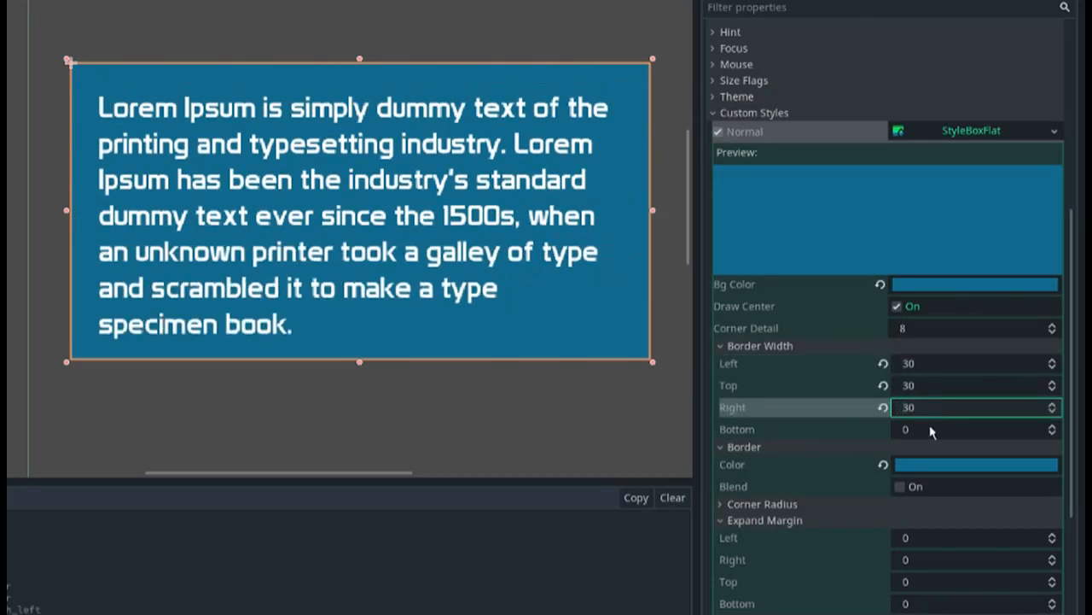
left_click(930, 430)
type("30")
key("Return")
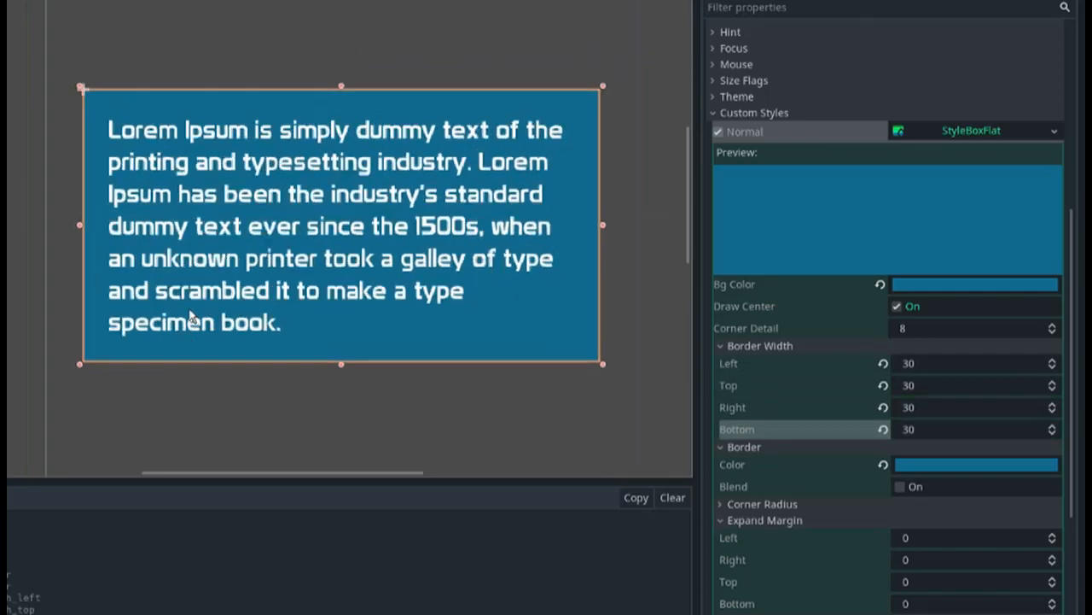
Inspect the box's square corners up close and set the style's top-left corner radius to 20
scroll(192, 319, "up", 1)
scroll(786, 483, "down", 2)
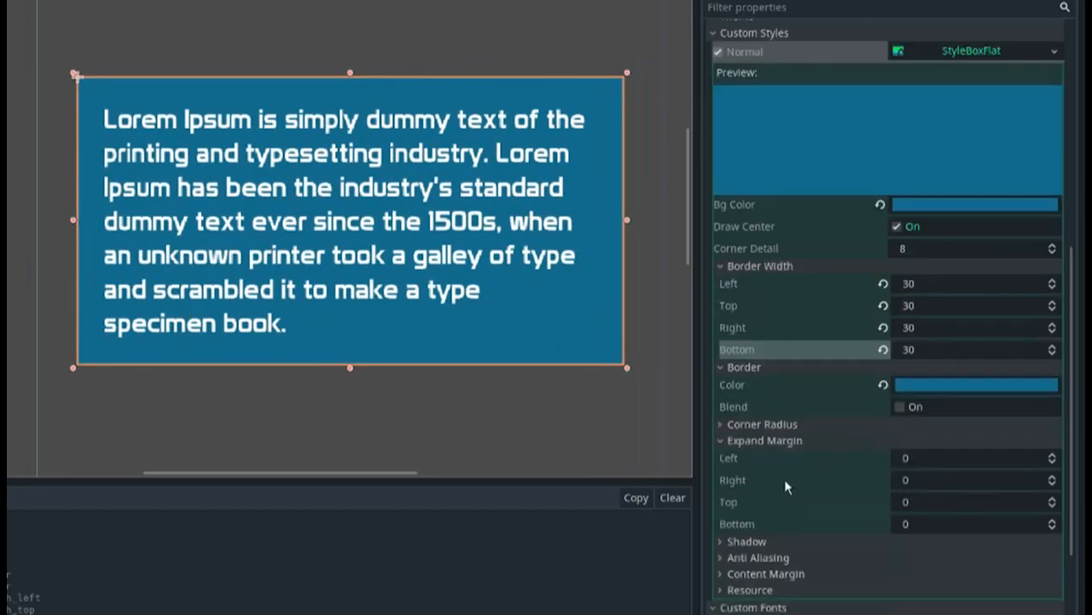
left_click(768, 423)
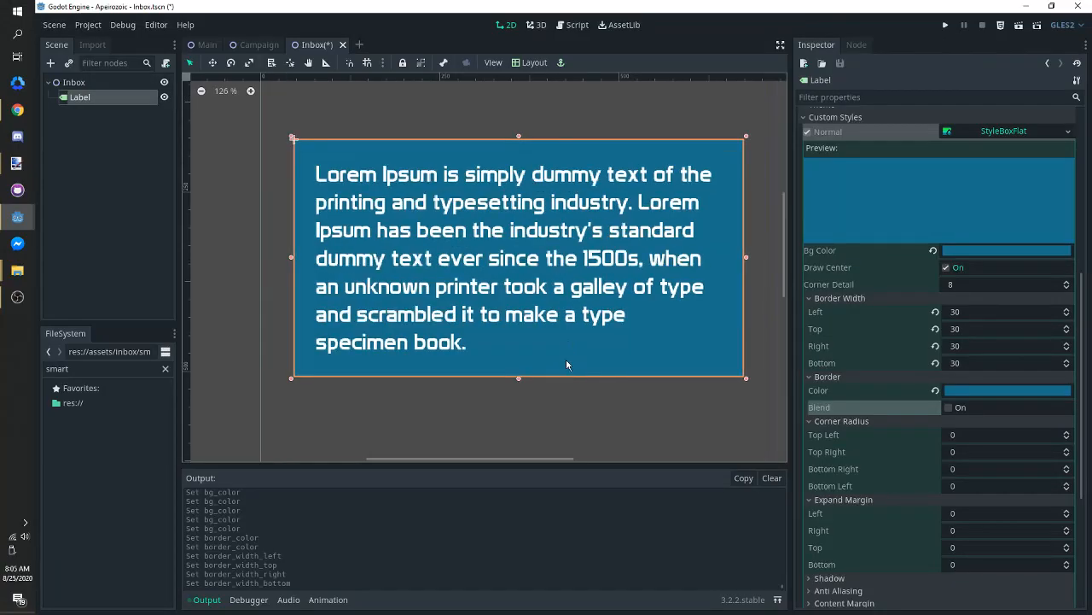
left_click(556, 406)
scroll(341, 171, "up", 5)
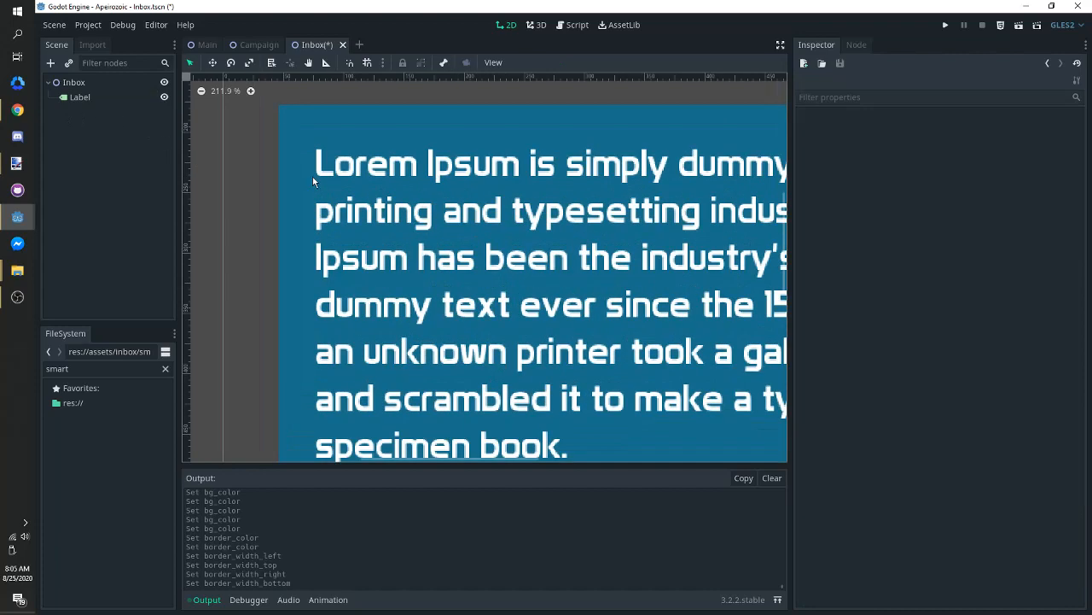
scroll(511, 340, "down", 5)
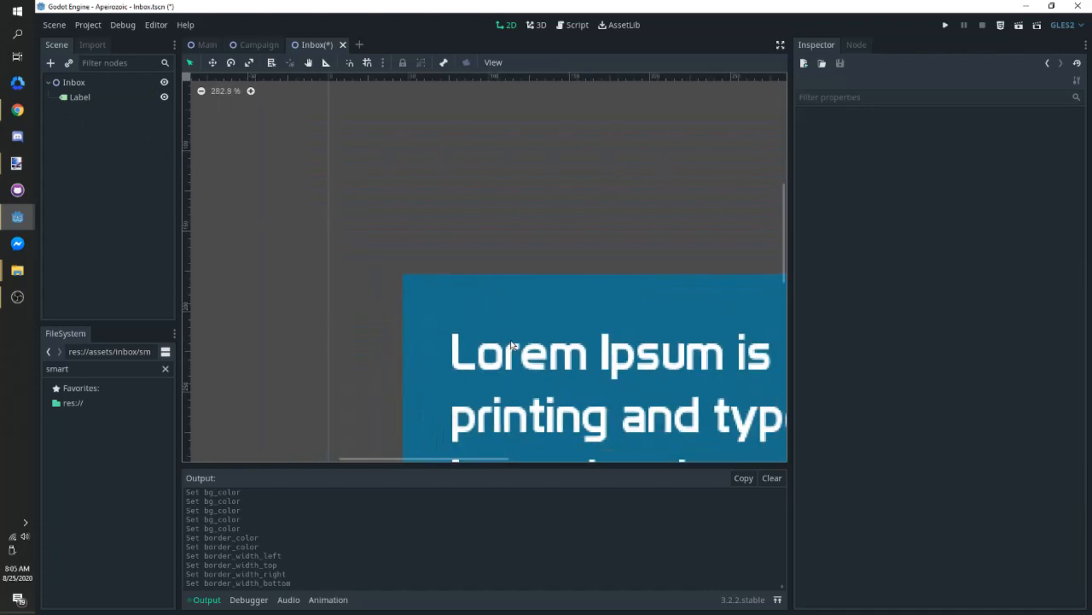
middle_click_drag(473, 305, 461, 300)
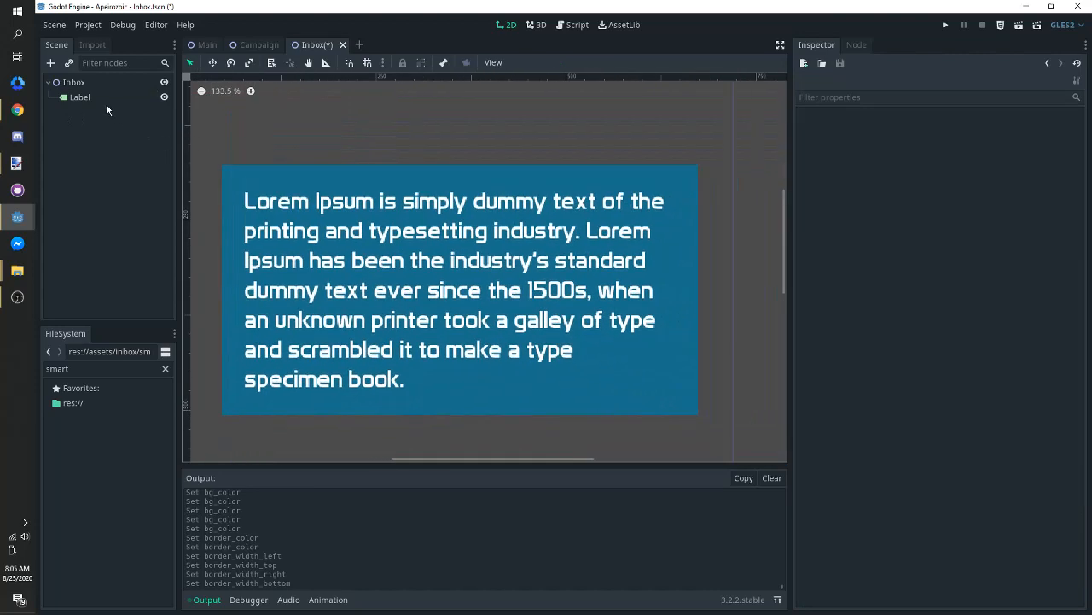
left_click(106, 100)
scroll(1000, 441, "down", 3)
left_click(977, 373)
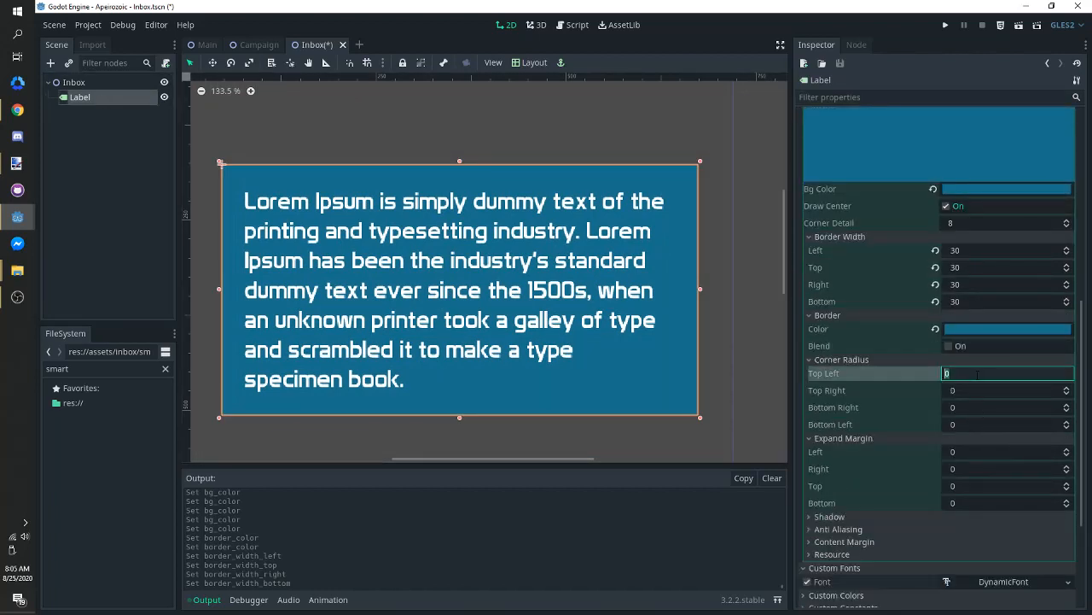
type("20")
key("Return")
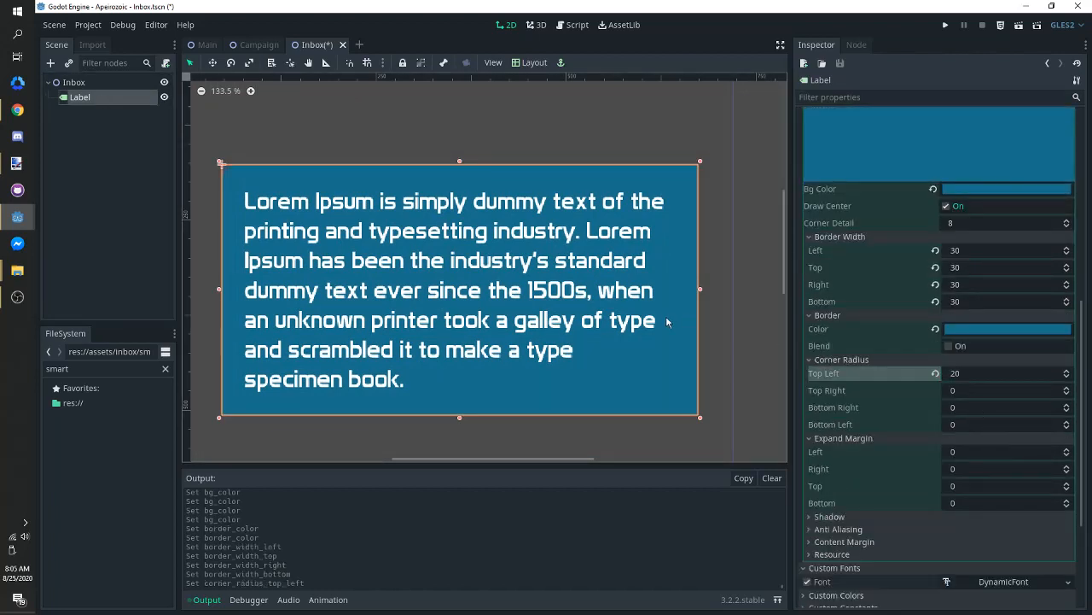
Set the top-right, bottom-right and bottom-left corner radii to 20 and check the rounded box with the label deselected
left_click(977, 390)
type("20")
left_click(976, 408)
type("20")
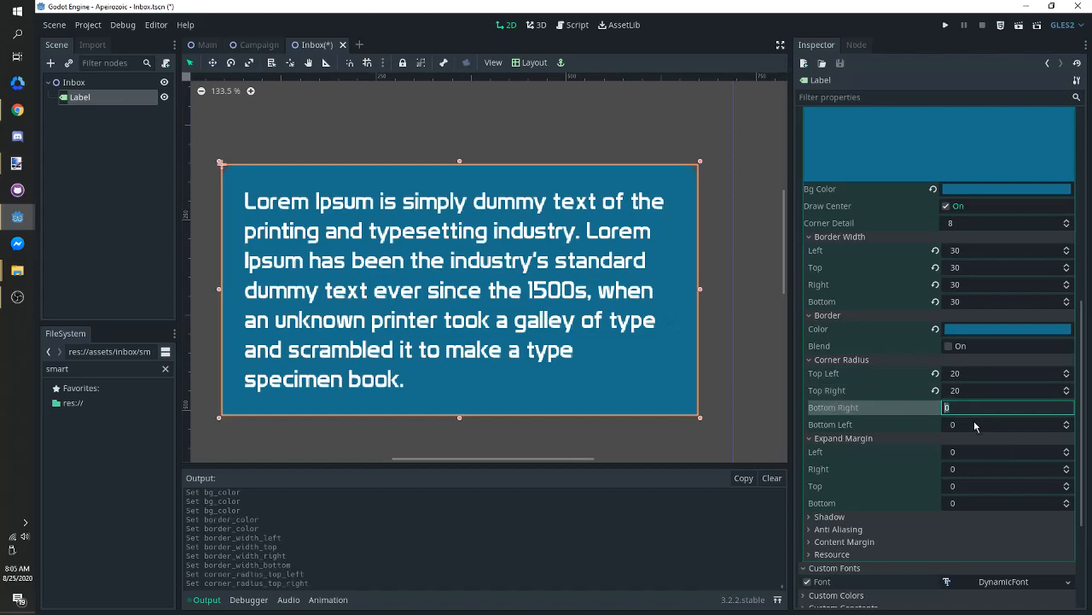
left_click(974, 422)
type("20")
left_click(743, 416)
scroll(674, 399, "up", 2)
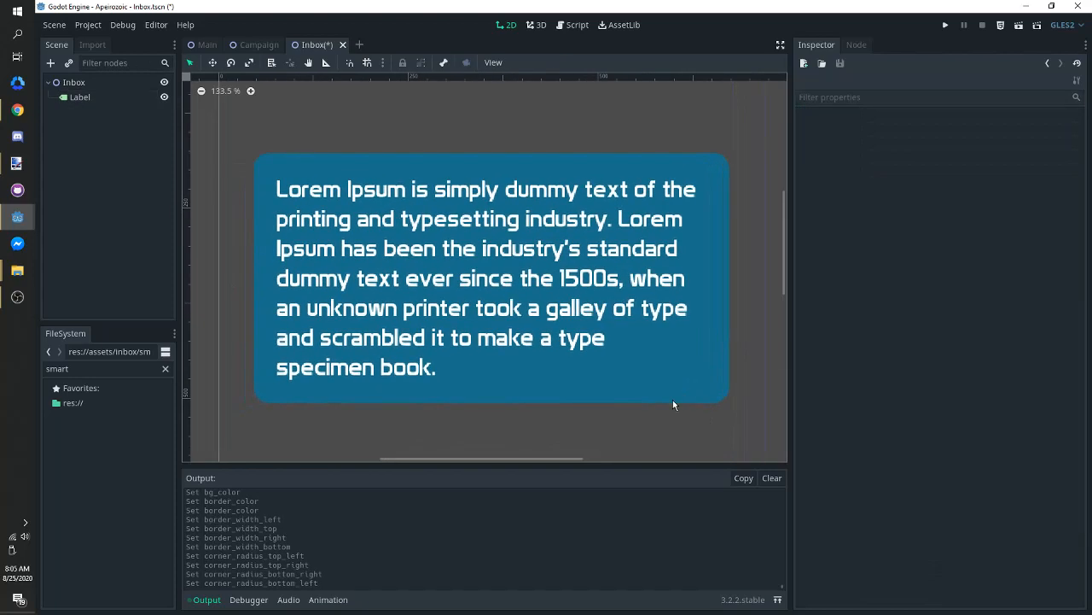
scroll(551, 340, "down", 2)
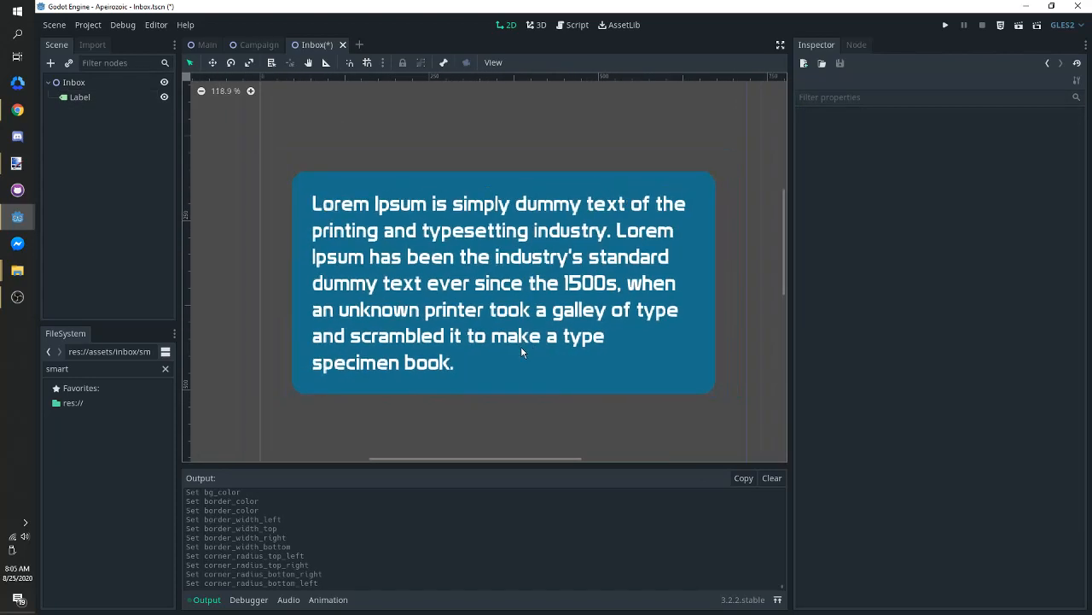
Set the label style's shadow colour to black with an alpha of 140
left_click(84, 97)
scroll(968, 441, "down", 5)
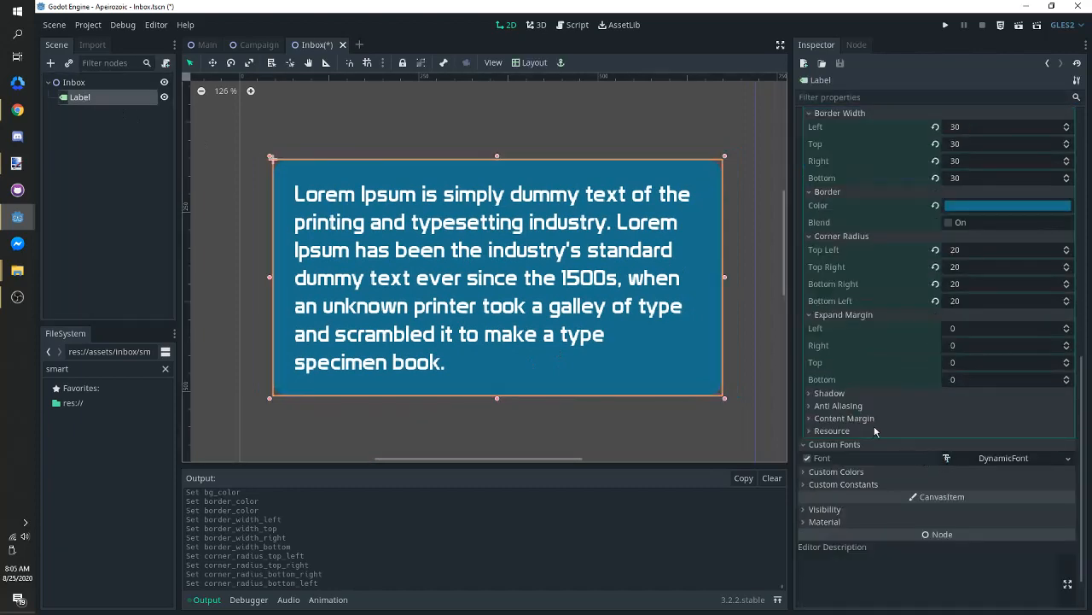
left_click(829, 394)
scroll(510, 341, "up", 1)
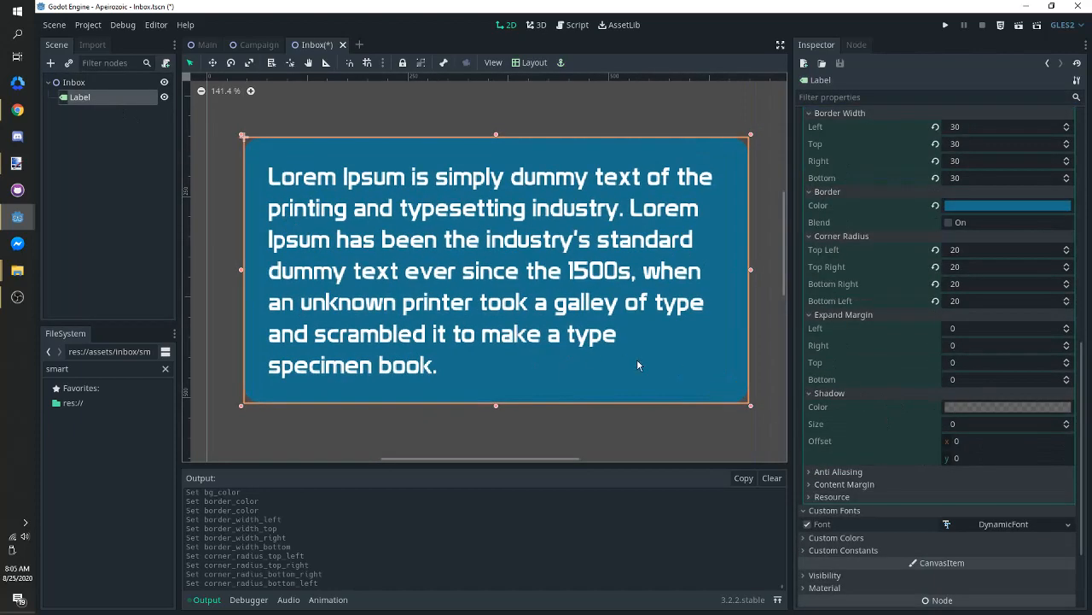
left_click(1011, 407)
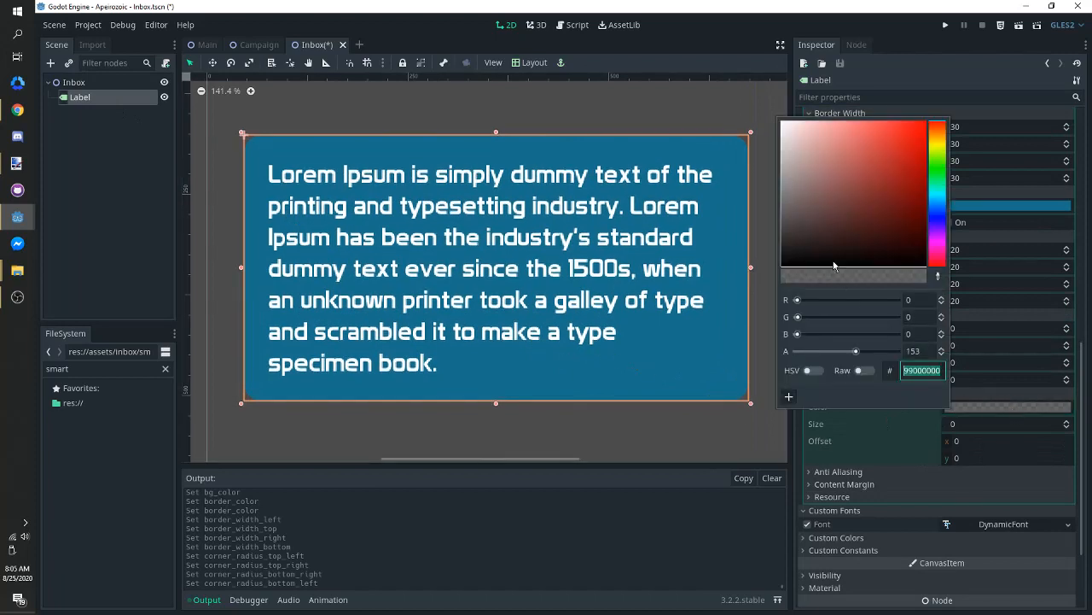
mouse_move(834, 266)
left_mouse_down()
mouse_move(795, 245)
mouse_move(858, 256)
mouse_move(847, 254)
left_mouse_up()
left_click_drag(856, 351, 852, 350)
left_click_drag(837, 257, 855, 275)
left_click_drag(852, 351, 850, 351)
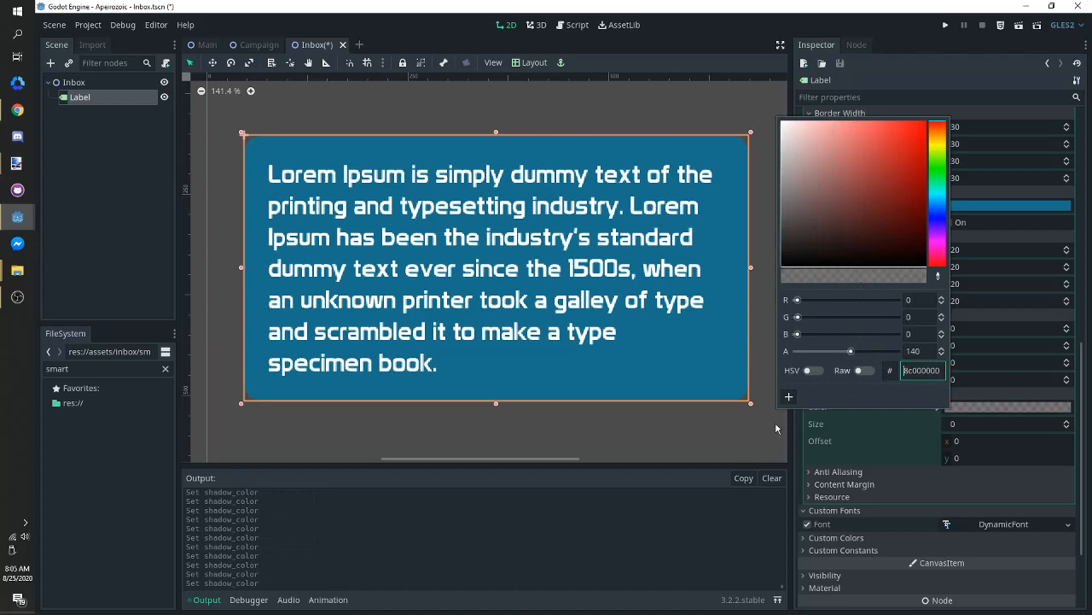
left_click(713, 436)
middle_click_drag(662, 430, 667, 397)
left_click(482, 213)
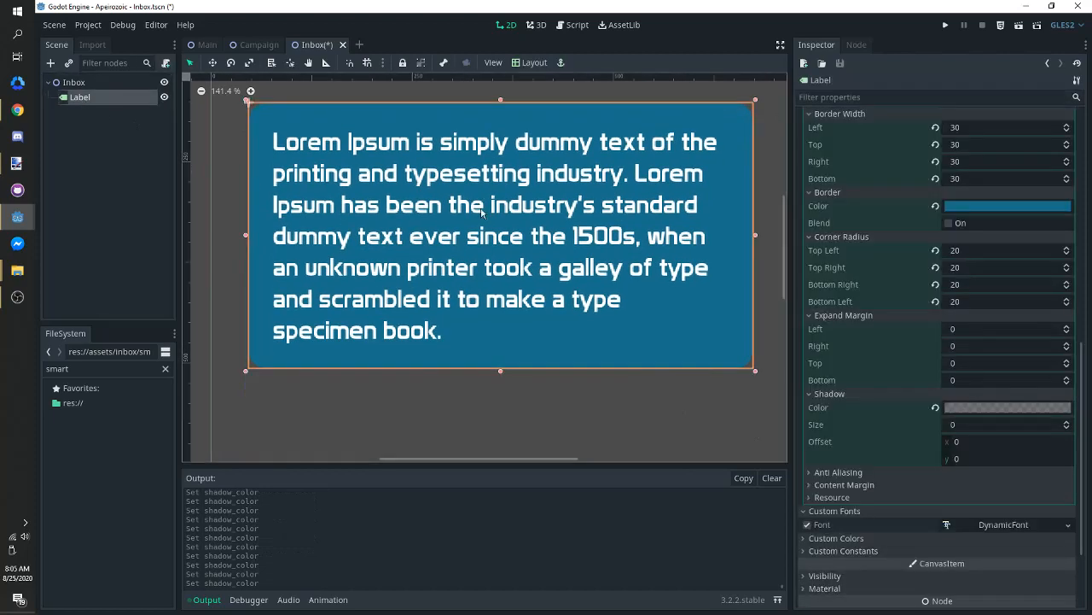
Try a shadow size of 20, and settle on a size of 15
left_click(990, 424)
type("20")
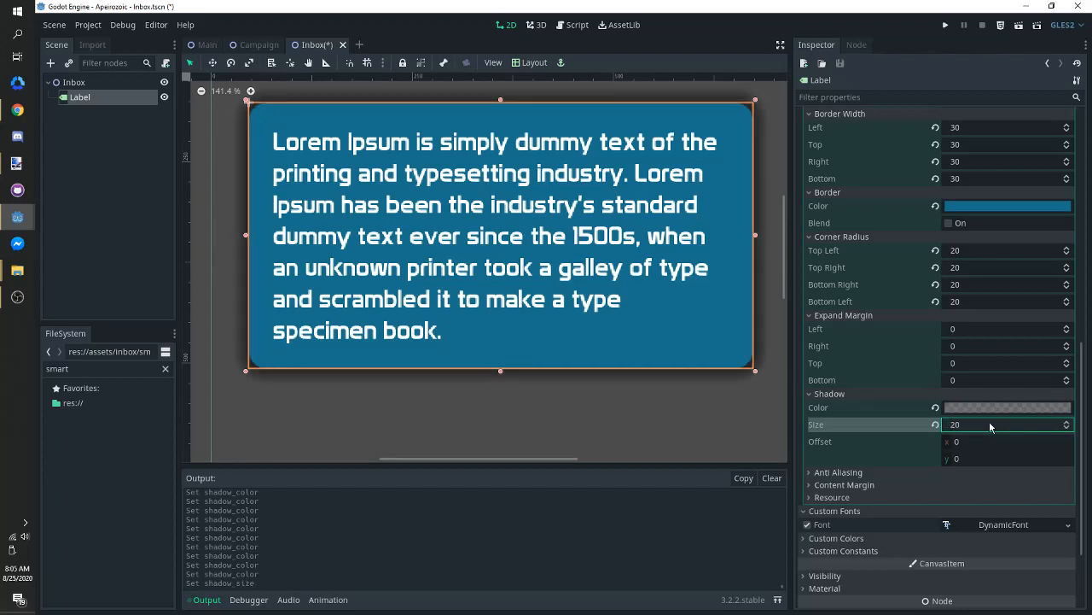
key("Return")
left_click(978, 425)
type("15")
Try a shadow x offset of 15, and set the offset to x -15 and y 15
left_click(988, 445)
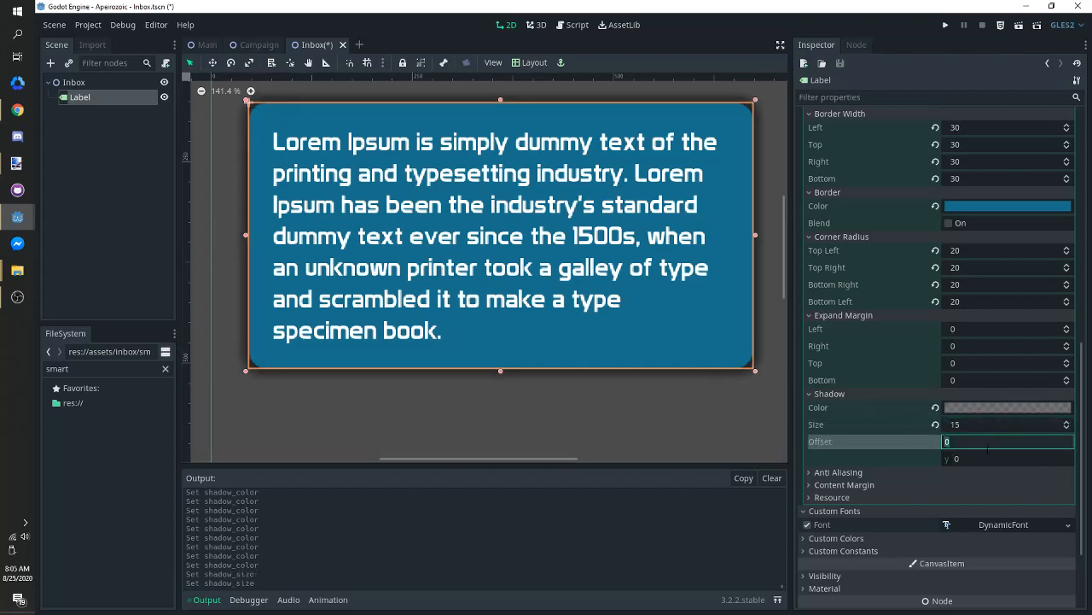
type("15")
key("Return")
left_click(988, 446)
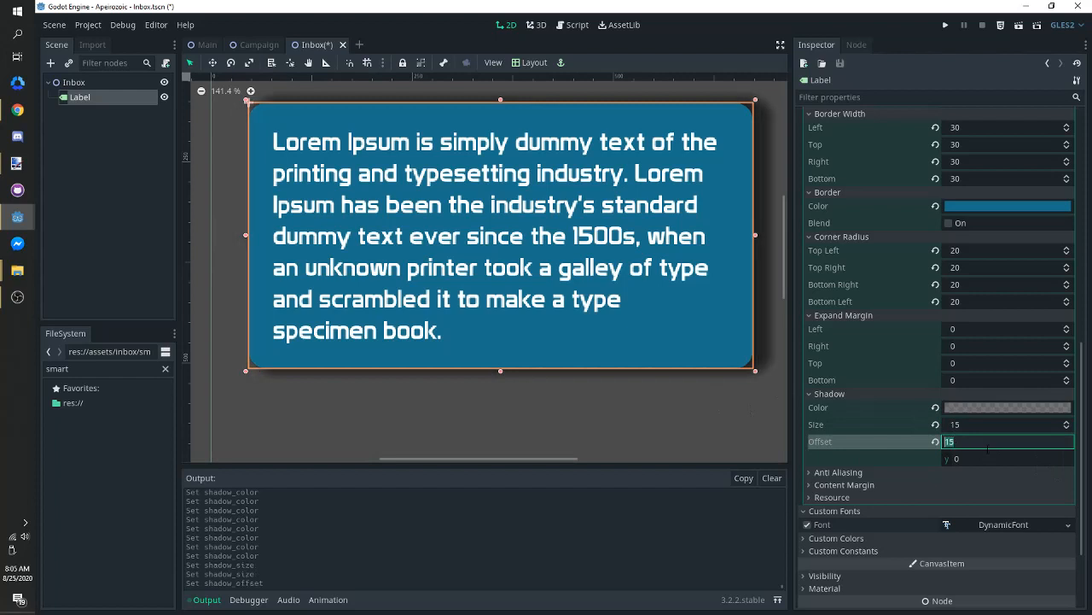
type("-15")
key("Return")
left_click(981, 462)
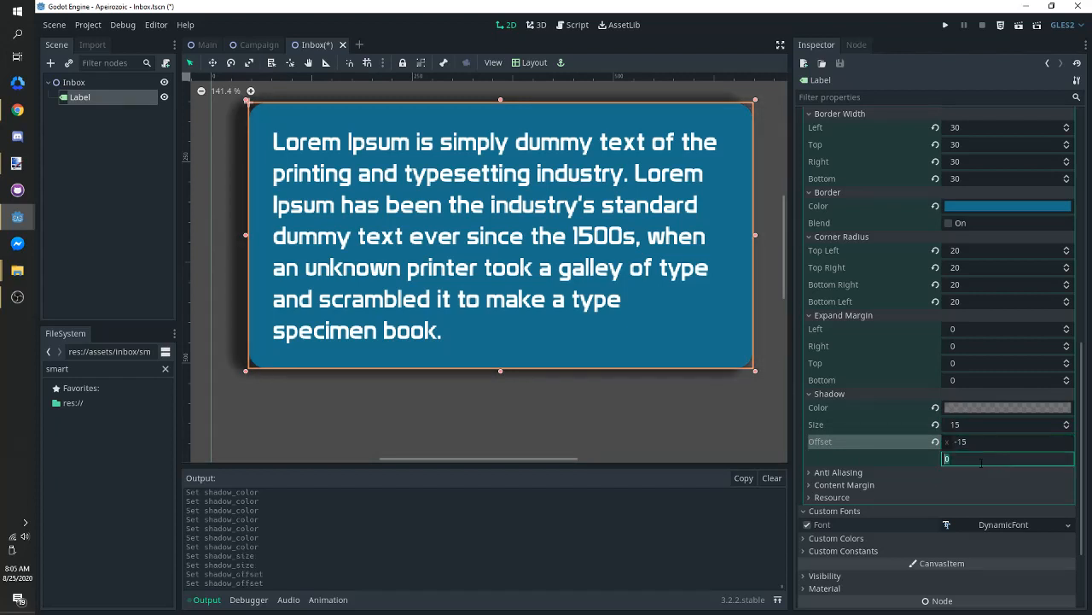
key("Return")
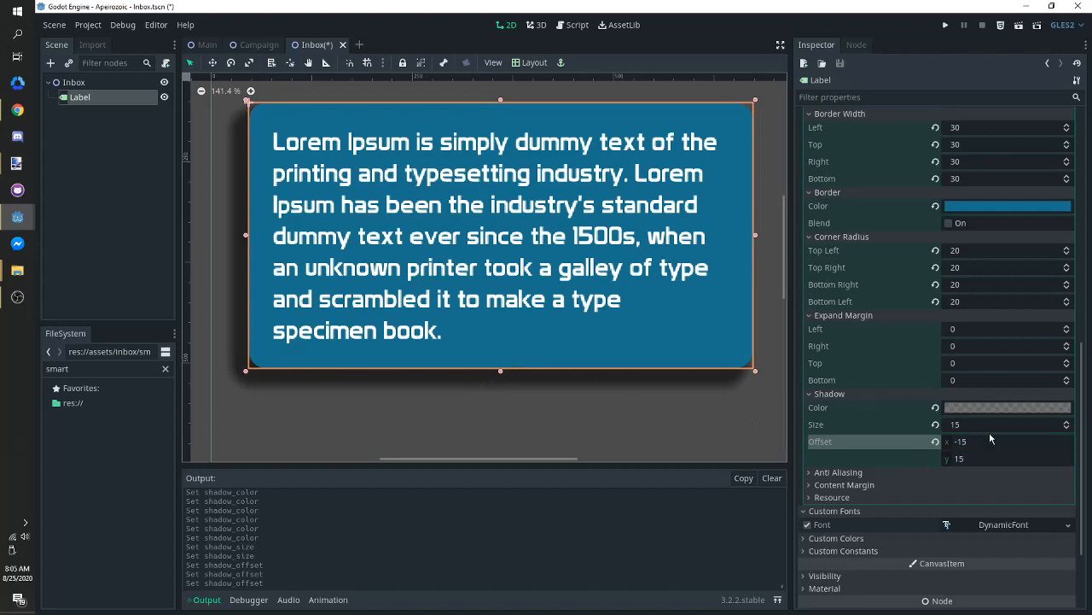
Set the label style's shadow size to 10 and lower the alpha of its shadow colour
left_click(990, 425)
type("10")
key("Return")
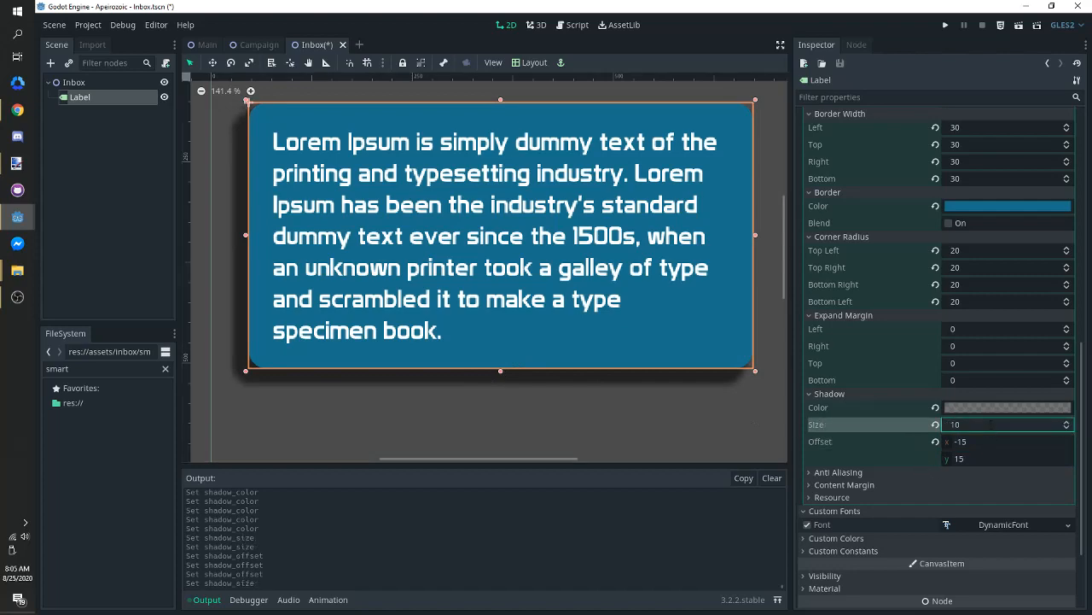
scroll(680, 391, "down", 2)
left_click(1011, 409)
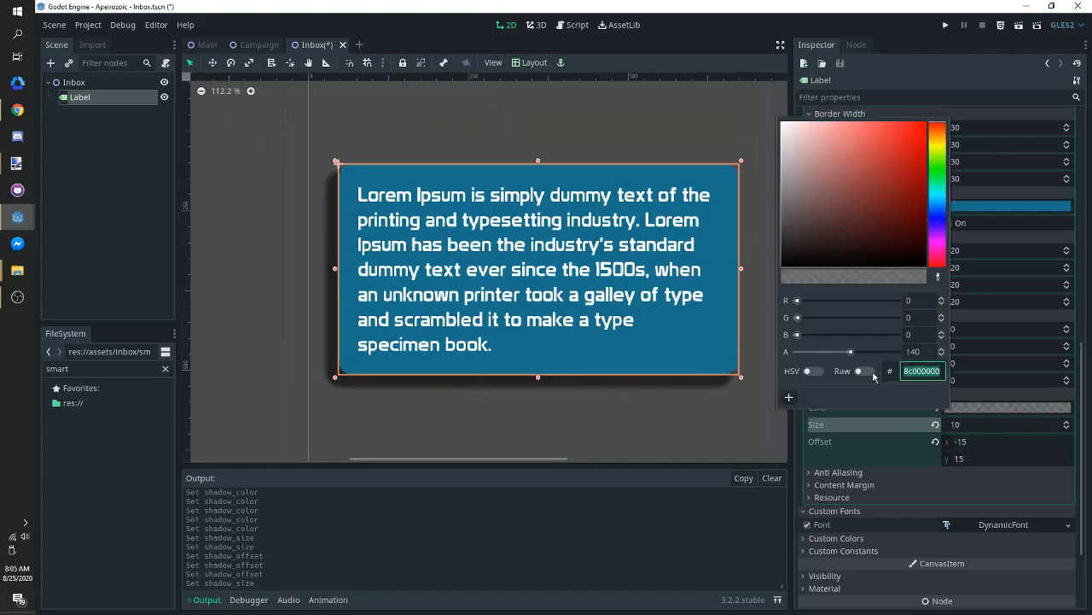
left_click(609, 415)
Save the Inbox scene, check how the text box looks in the Main scene, and return to the Inbox scene
key("ctrl+s")
left_click(203, 45)
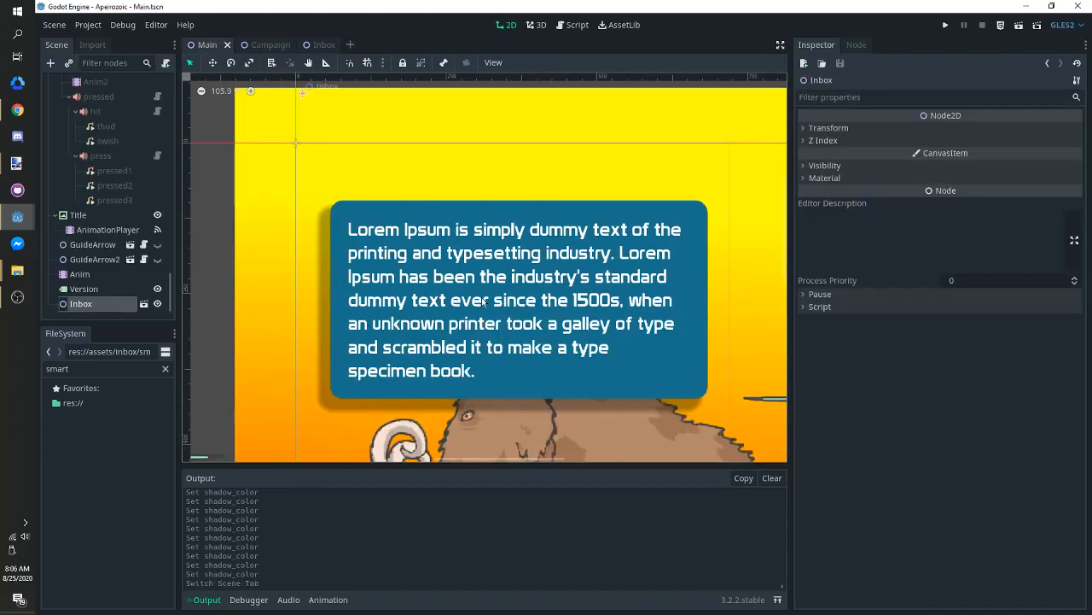
scroll(491, 287, "down", 2)
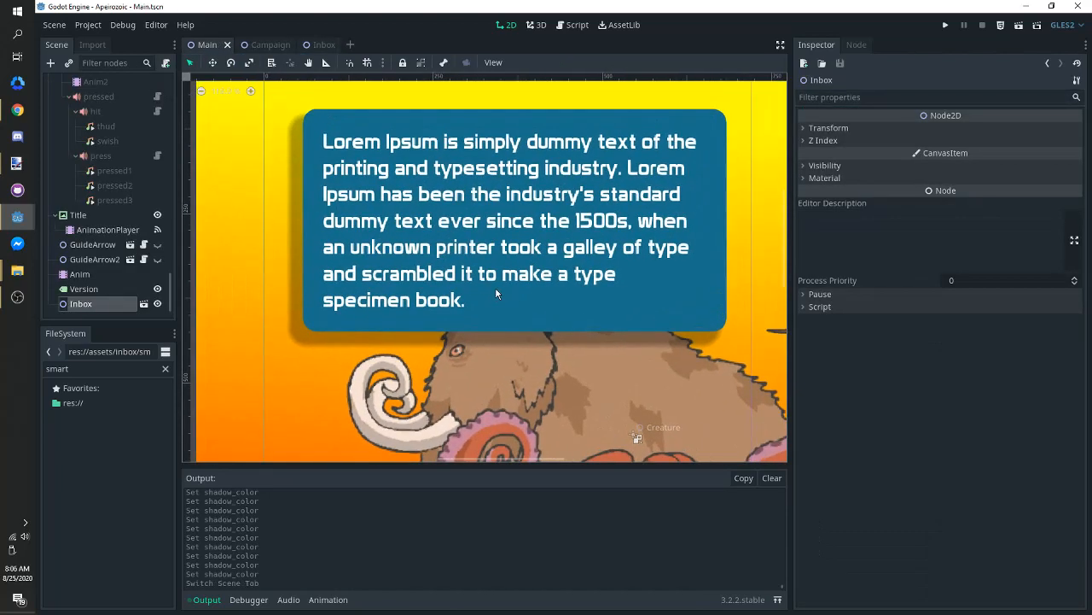
scroll(493, 293, "down", 2)
scroll(367, 214, "up", 1)
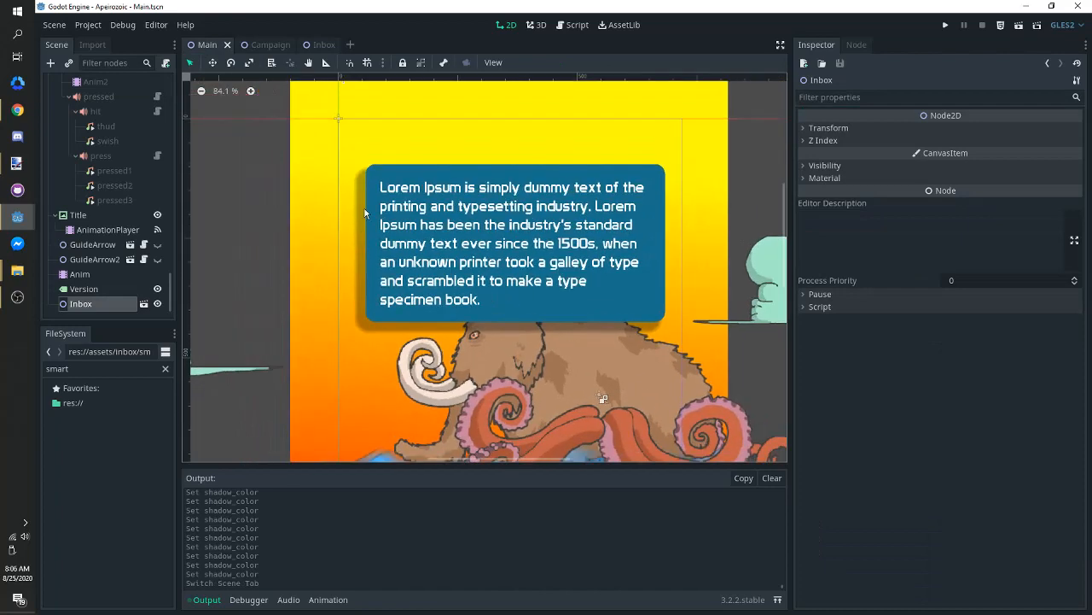
left_click(326, 45)
scroll(586, 423, "up", 1)
left_click(583, 427)
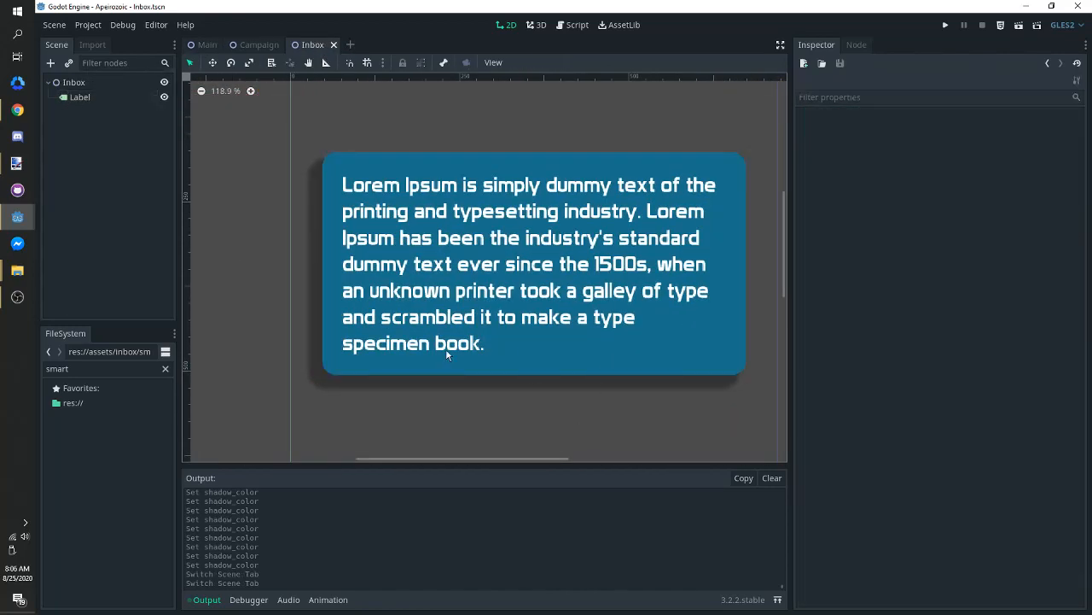
Set the label style's bottom-left corner radius to 0, check the shape with the label deselected, and save the scene
left_click(80, 98)
scroll(934, 356, "down", 5)
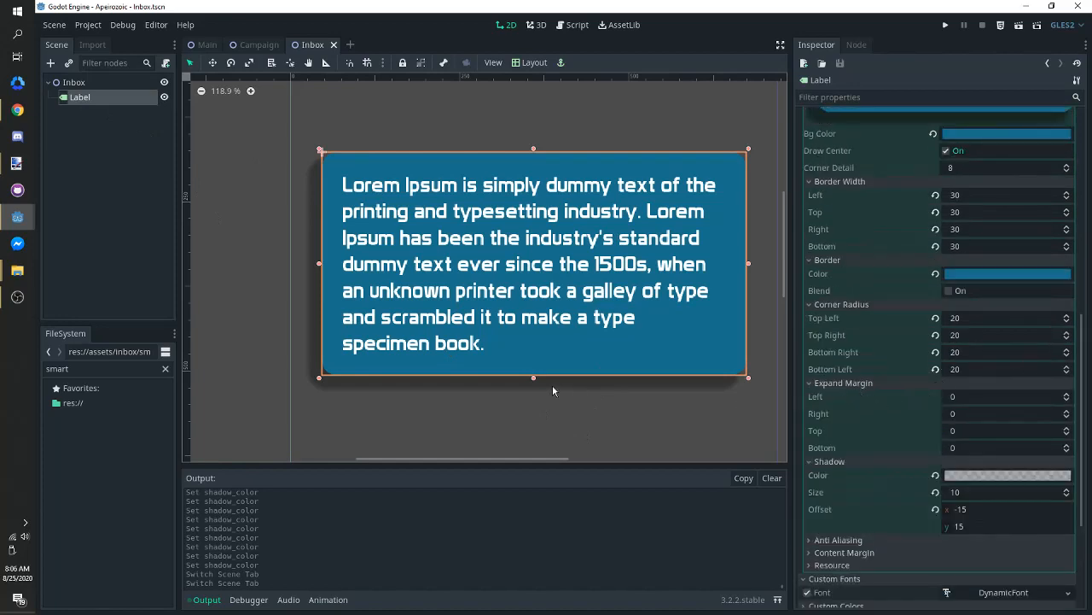
scroll(552, 384, "down", 2)
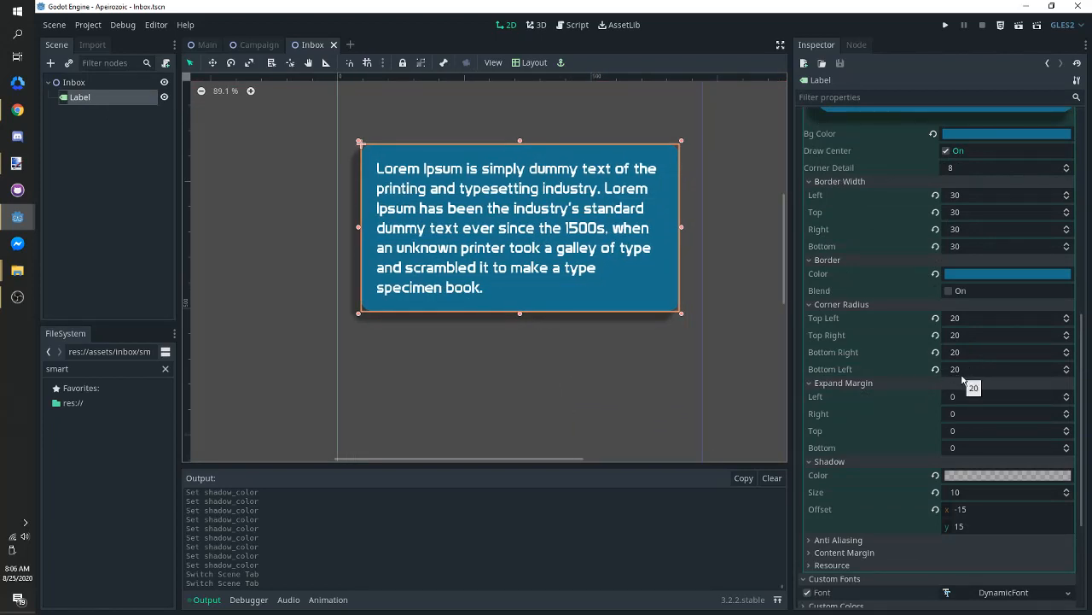
left_click(969, 371)
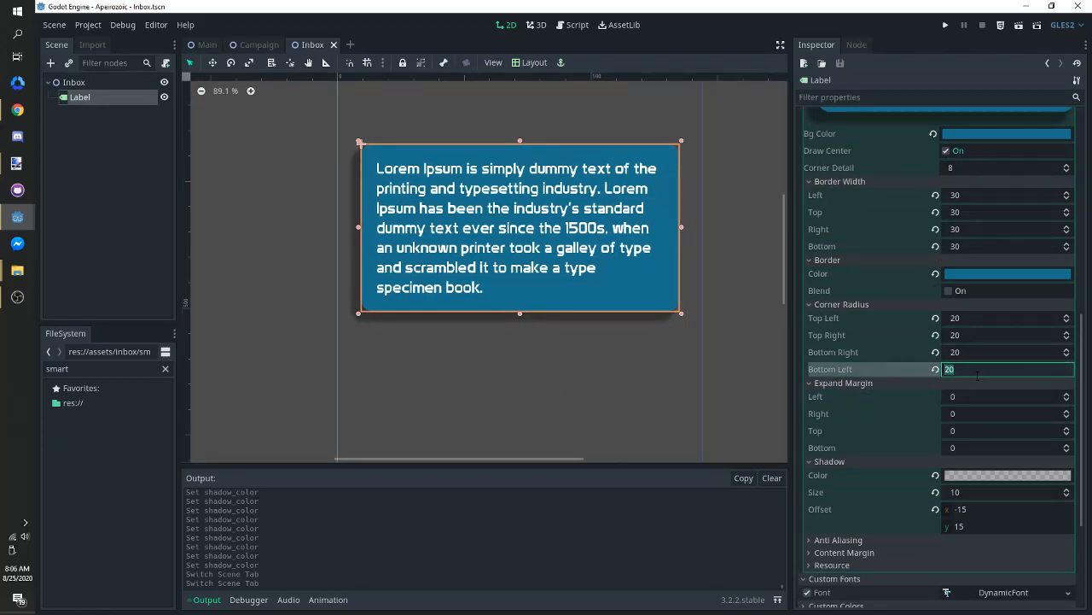
type("0")
key("Return")
left_click(548, 417)
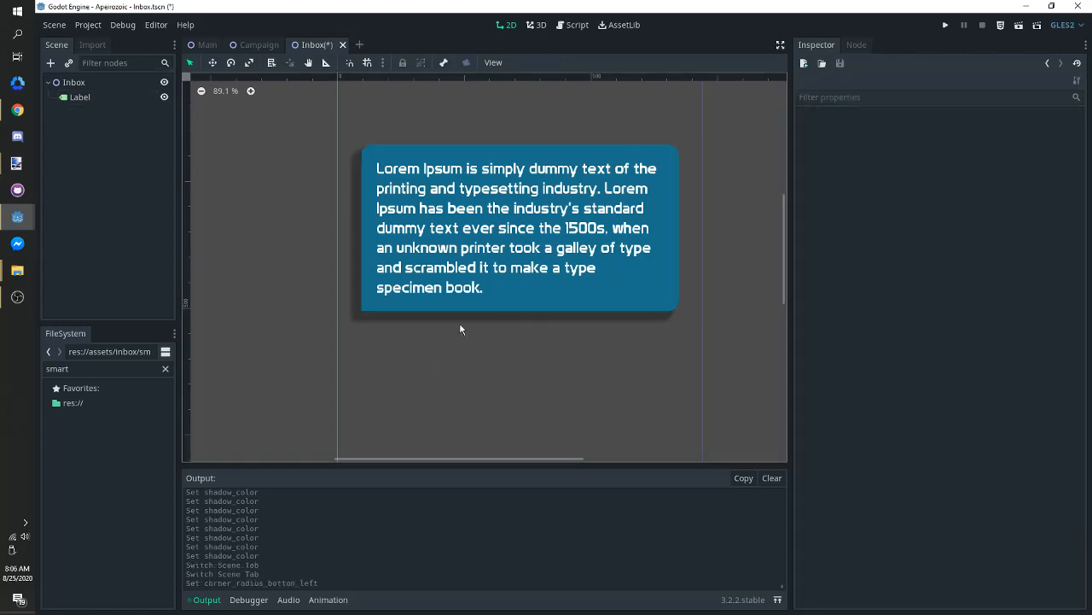
left_click(79, 97)
scroll(460, 321, "down", 3)
key("ctrl+s")
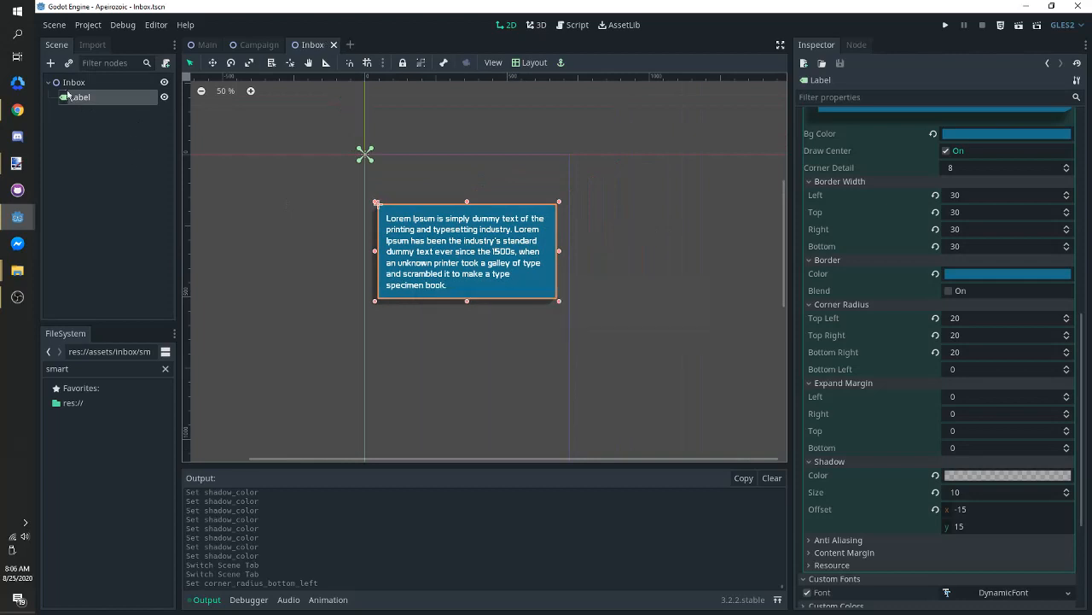
Set the size of the label's custom DynamicFont to 20
scroll(449, 378, "up", 1)
scroll(450, 378, "up", 1)
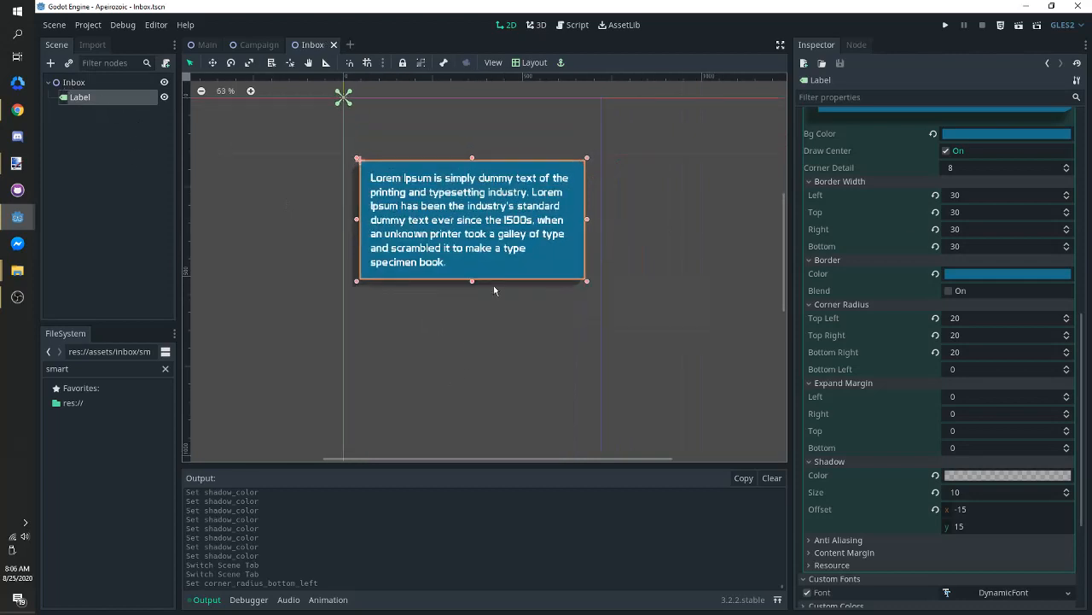
scroll(950, 416, "down", 4)
left_click(1020, 406)
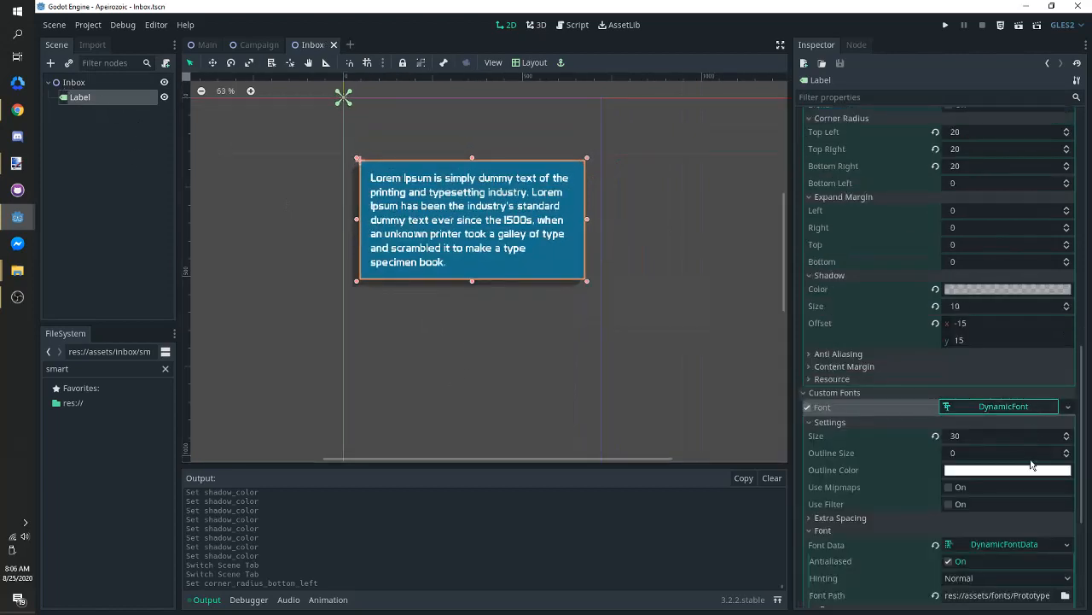
left_click(1024, 437)
type("20")
key("Return")
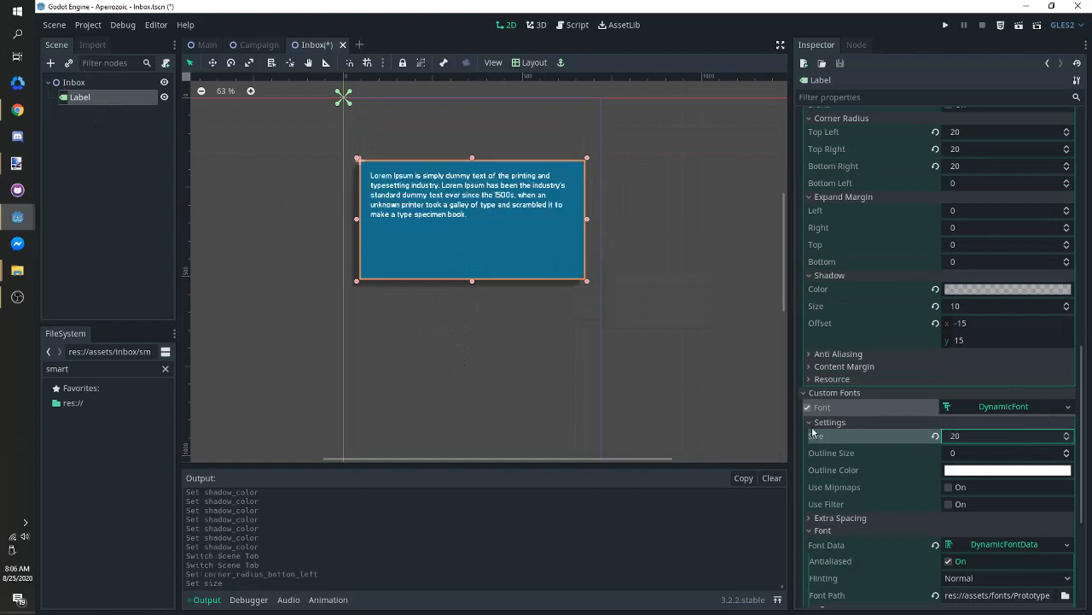
Shrink the label's width and height so the blue box fits closely around the smaller text
left_click_drag(586, 280, 580, 270)
left_click_drag(540, 238, 542, 242)
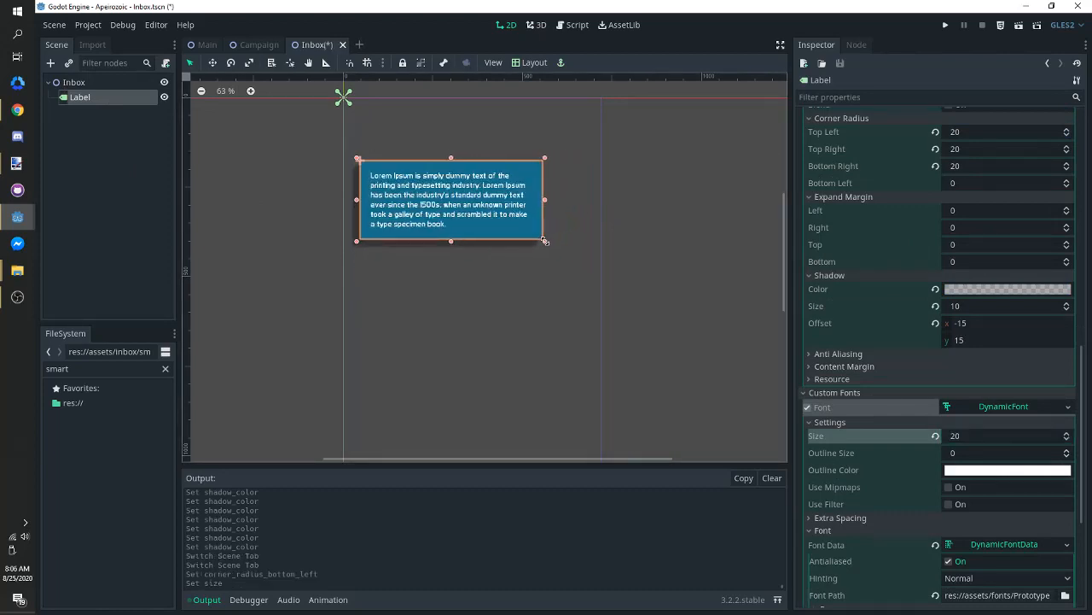
left_click(554, 277)
left_click(89, 98)
scroll(443, 341, "down", 6)
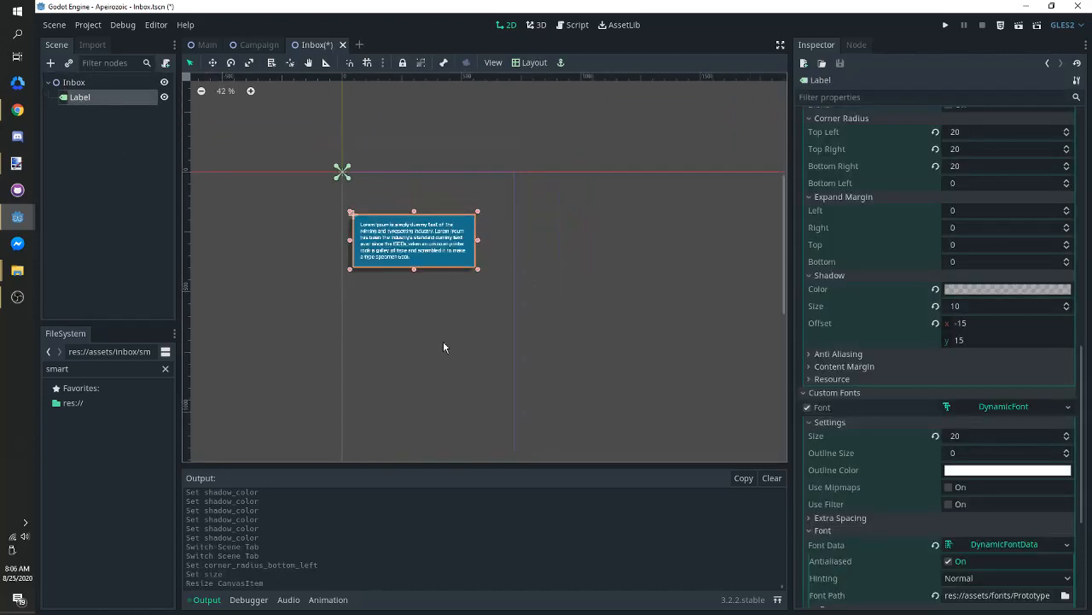
Duplicate the label twice with the Move tool active and arrange the three text boxes in a staggered vertical stack
left_click(213, 62)
scroll(379, 290, "up", 1)
scroll(379, 290, "up", 1)
left_click_drag(472, 256, 455, 200)
key("ctrl+d")
key("ctrl+d")
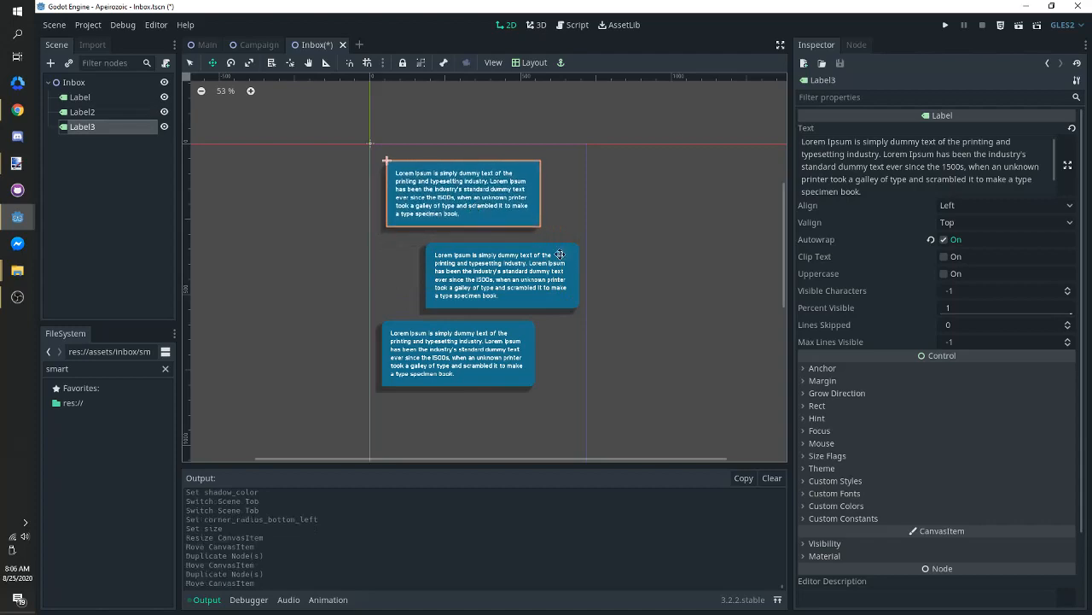
scroll(596, 321, "up", 4)
middle_click_drag(596, 322, 620, 341)
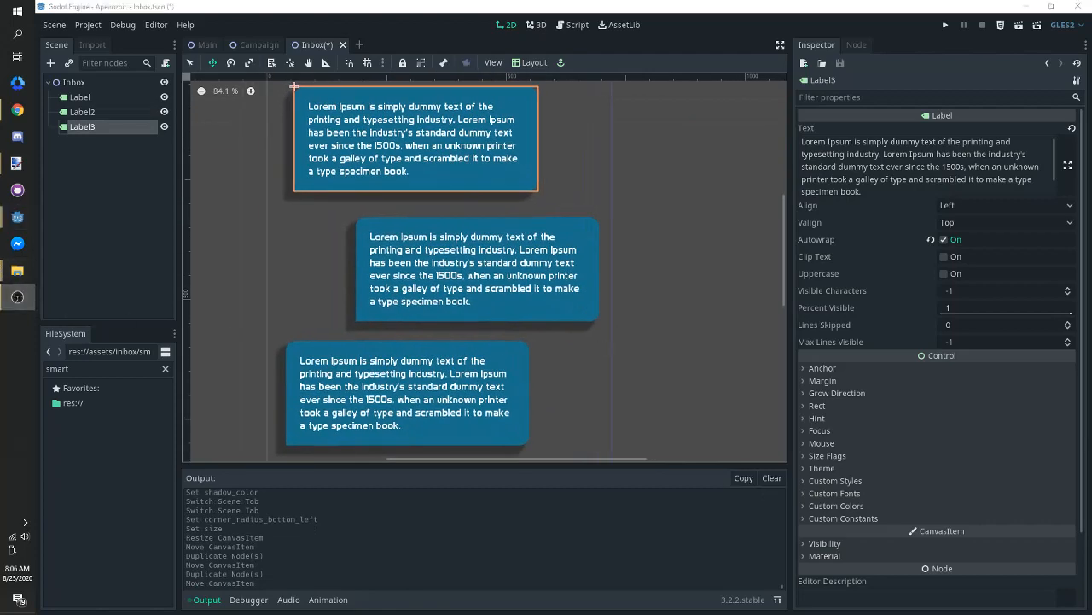
scroll(487, 337, "up", 1)
middle_click_drag(487, 336, 564, 348)
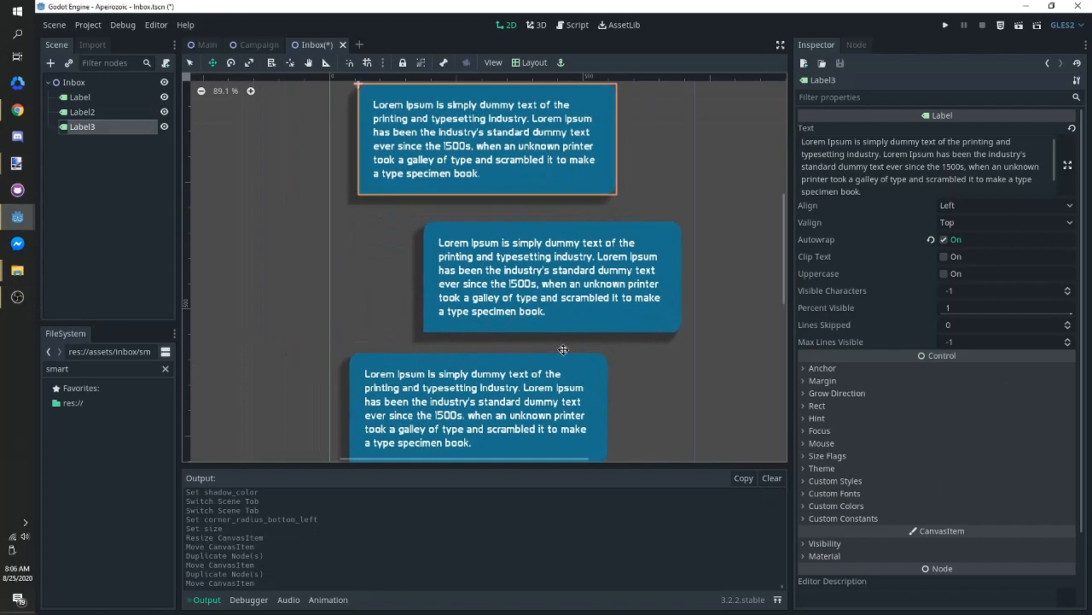